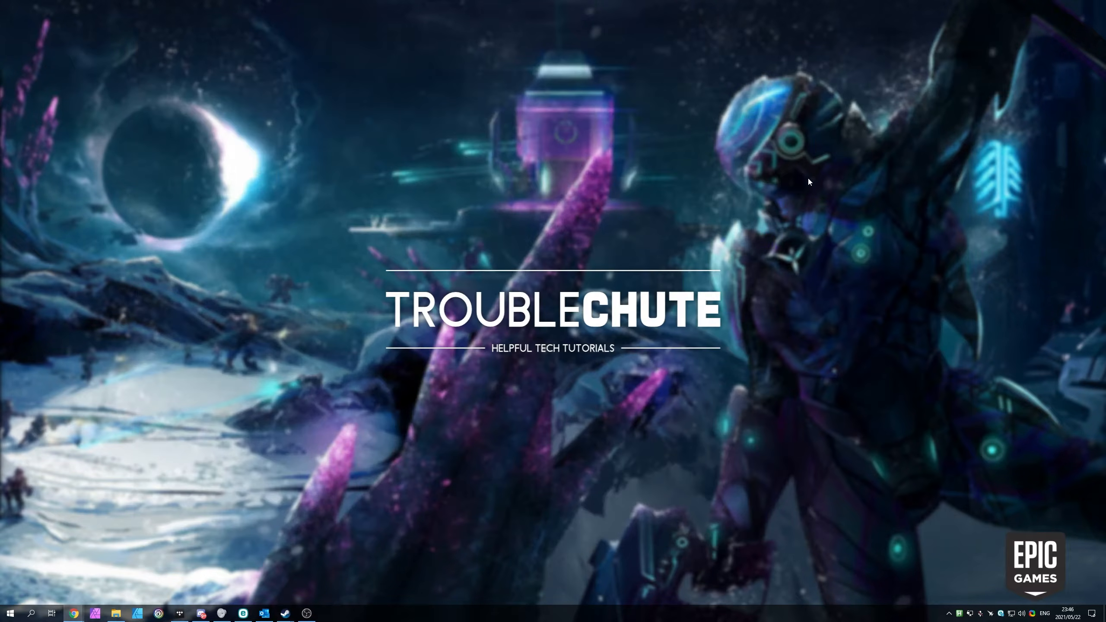
# Open TcNo Account Switcher and show its saved Epic Games accounts
pyautogui.click(11, 613)
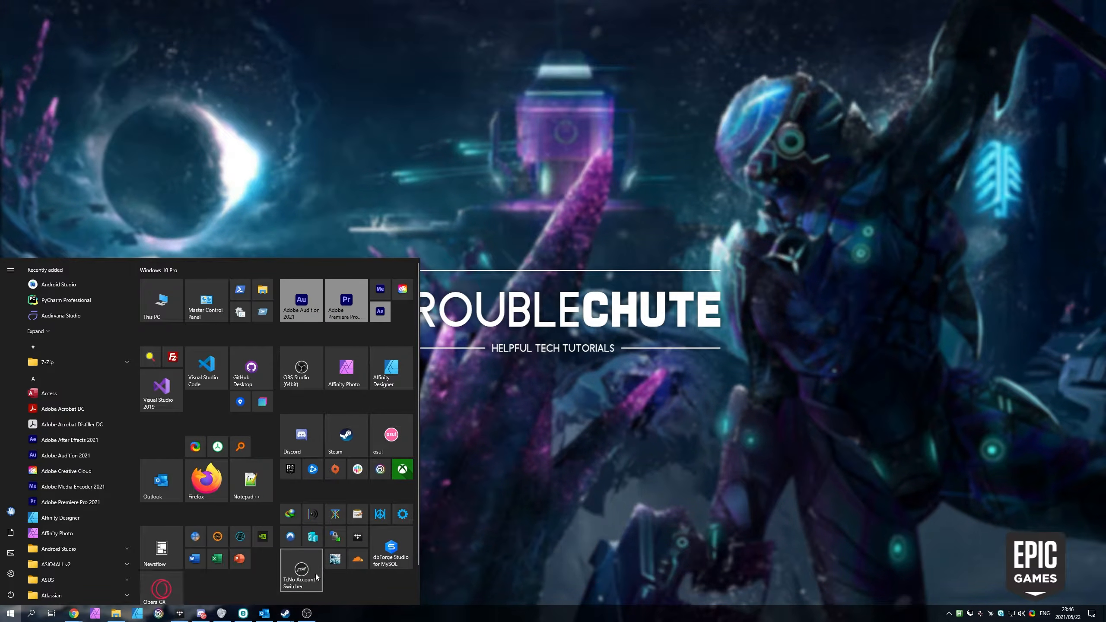
pyautogui.click(301, 571)
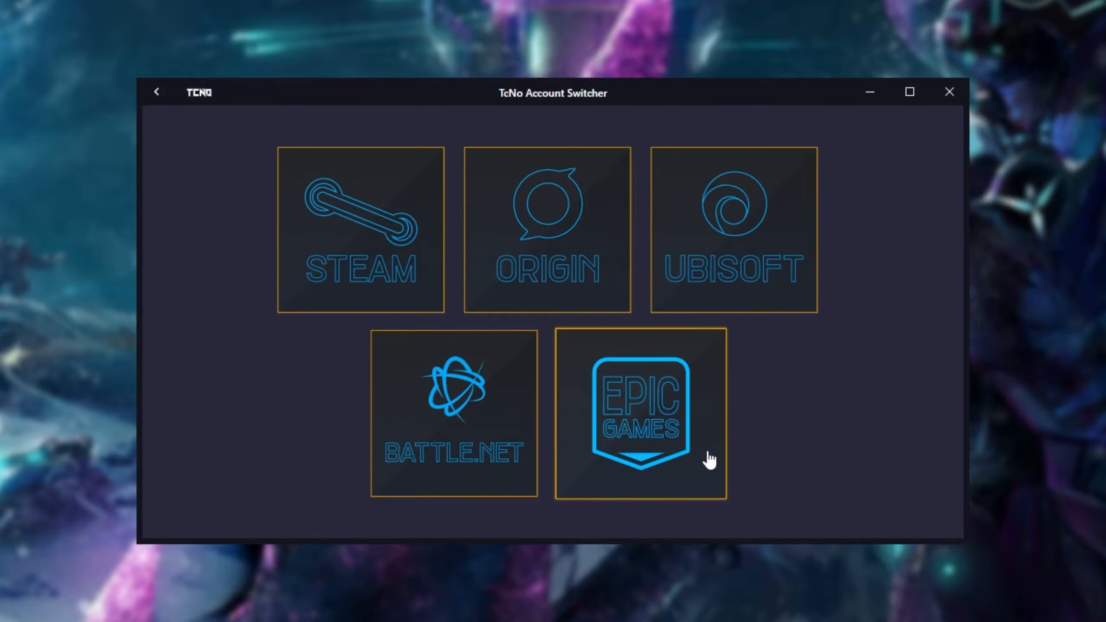
pyautogui.click(678, 440)
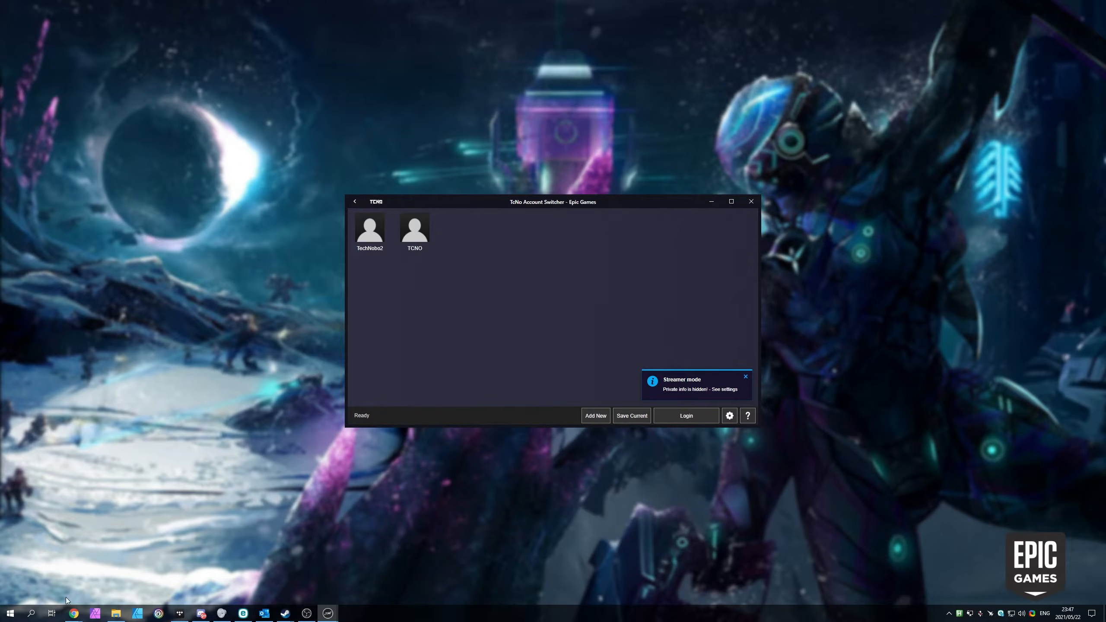
# Find and launch the Epic Games Launcher
pyautogui.press('super')
pyautogui.write('epi')
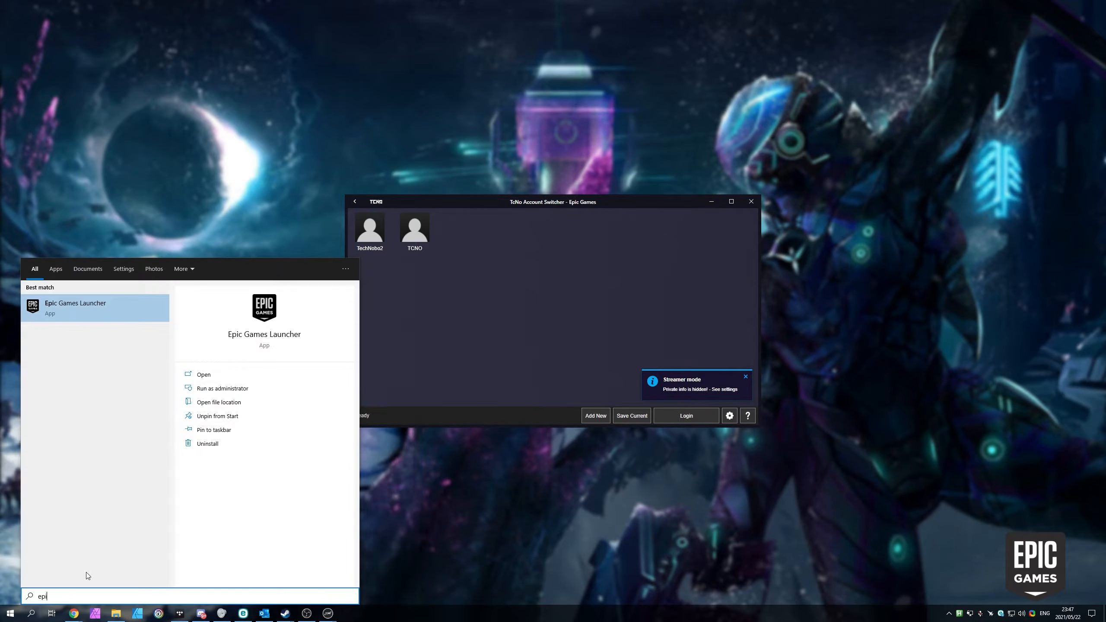
pyautogui.press('Return')
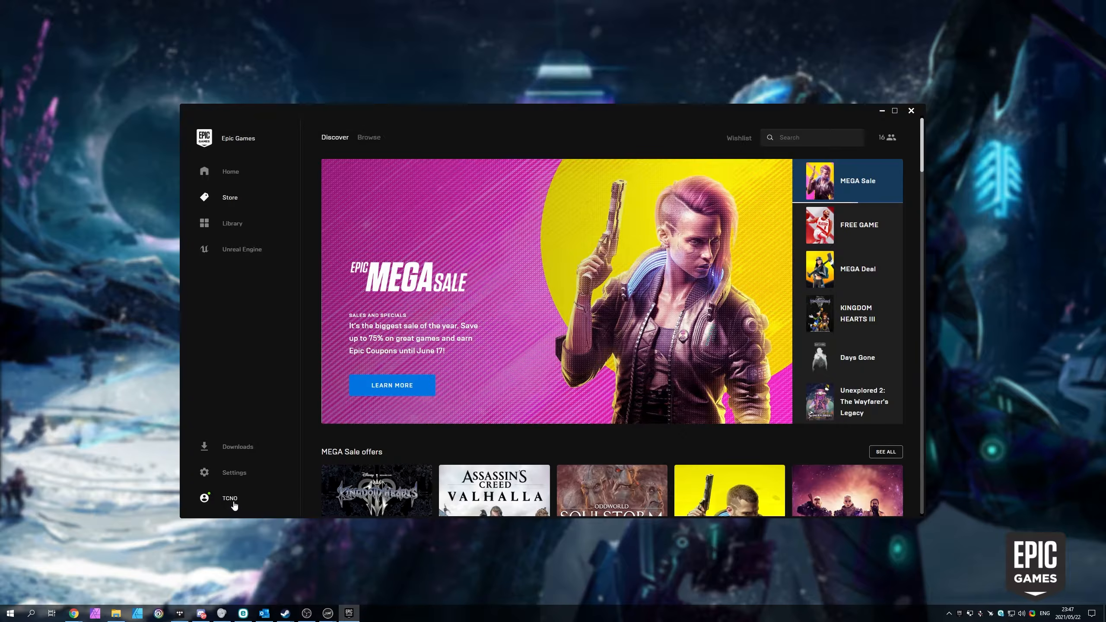
# Browse the signed-in account's game library in the Epic Games Launcher
pyautogui.click(230, 224)
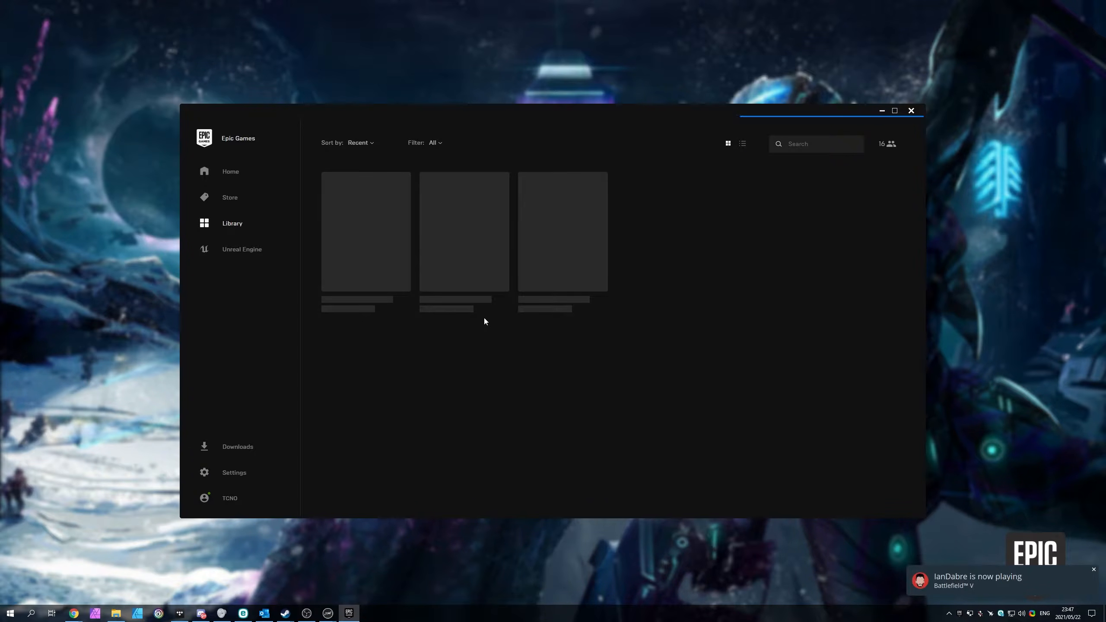
pyautogui.scroll(-10, 541, 351)
pyautogui.scroll(3, 542, 345)
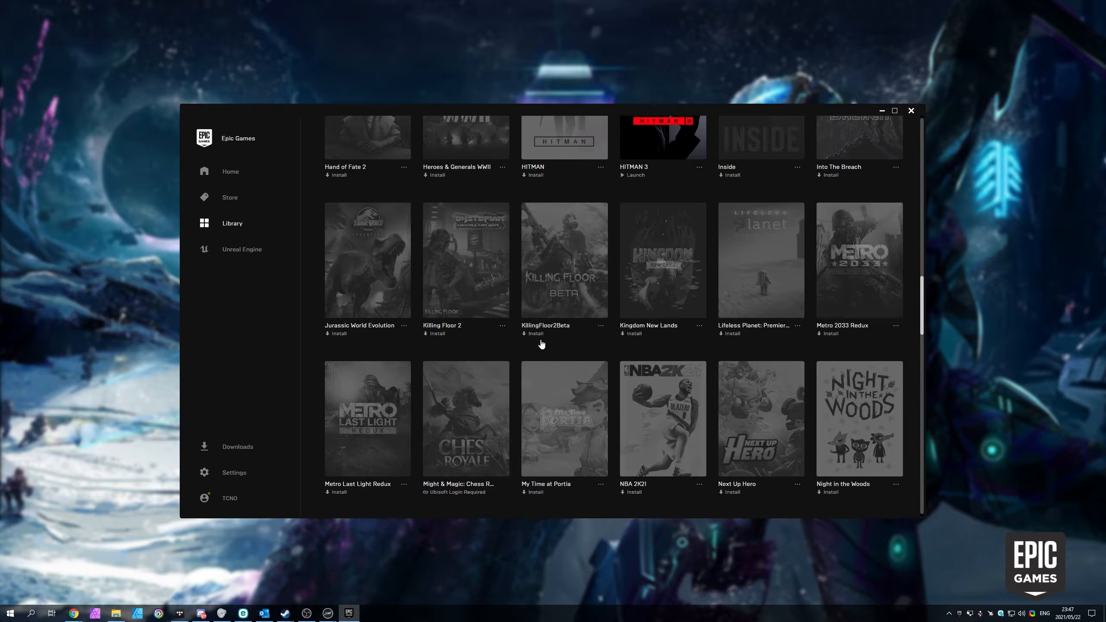
pyautogui.scroll(5, 541, 344)
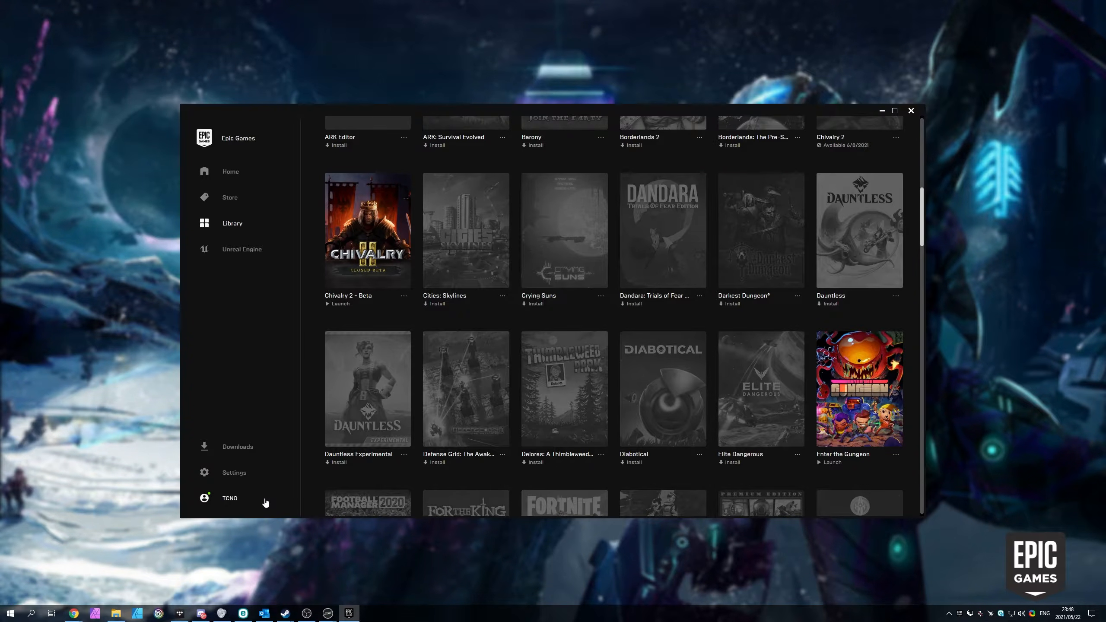
pyautogui.scroll(3, 417, 464)
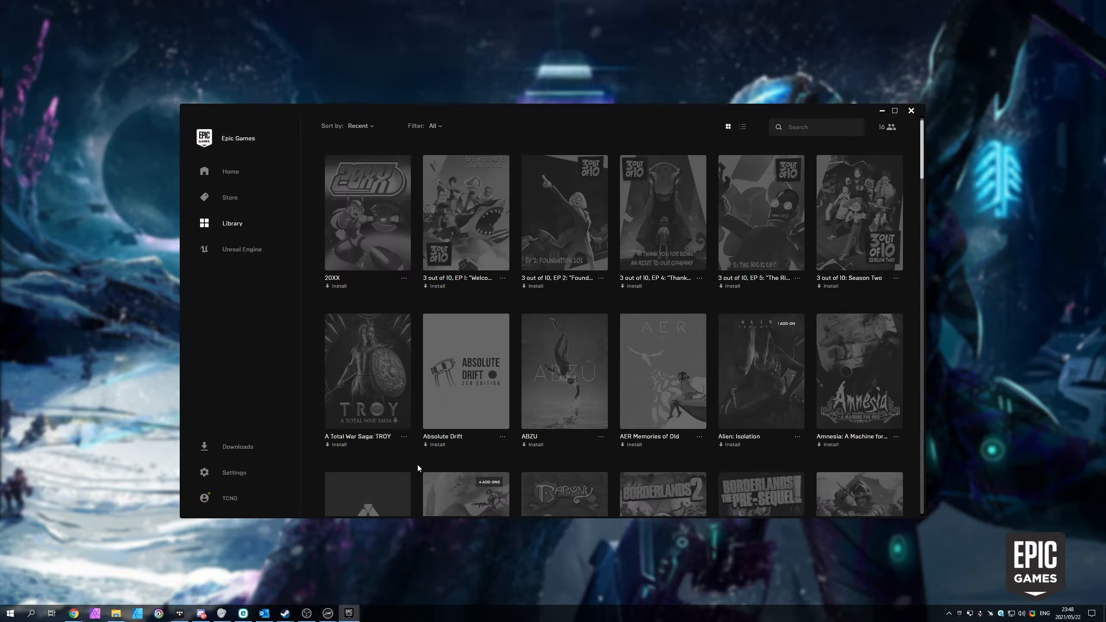
pyautogui.moveTo(508, 113); pyautogui.dragTo(428, 112)
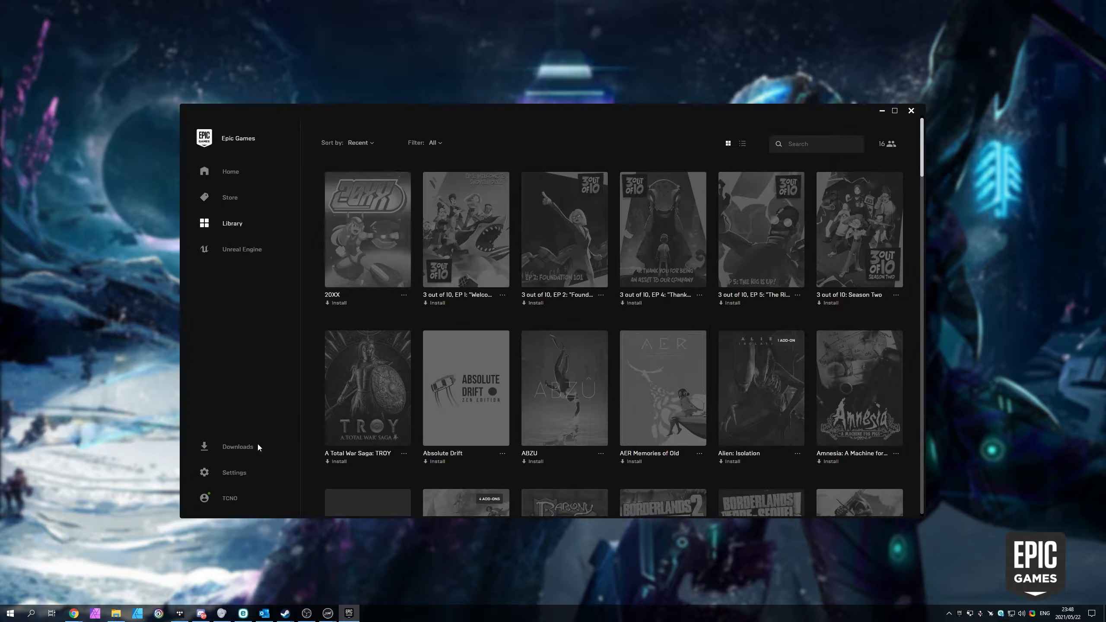
# Look at the launcher's account options, including Sign Out, dismiss them and shift the launcher window aside
pyautogui.click(224, 498)
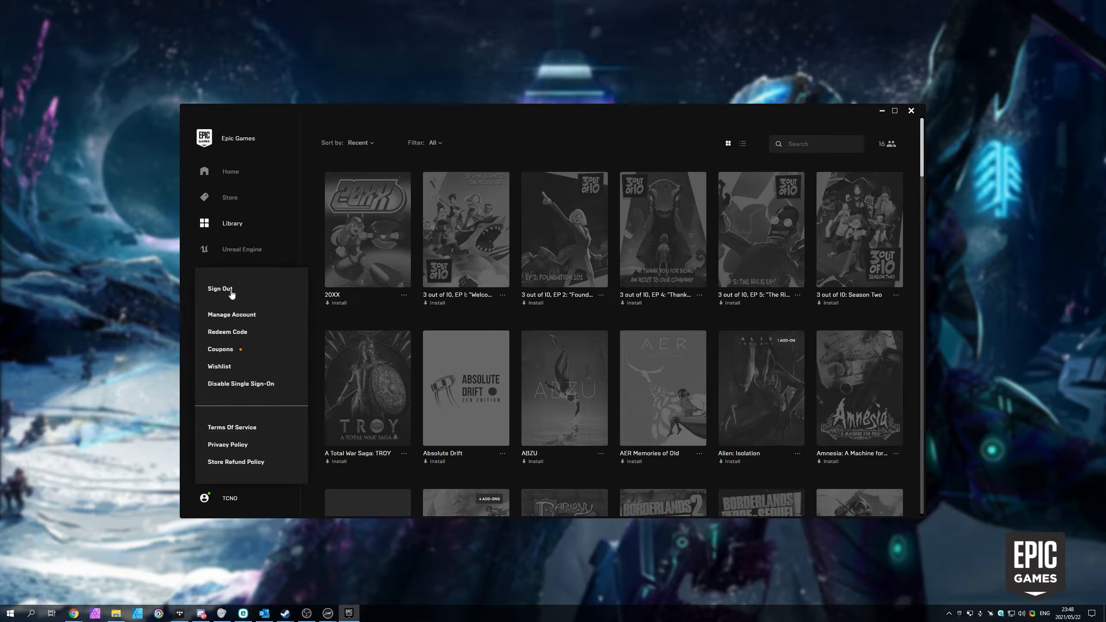
pyautogui.click(540, 139)
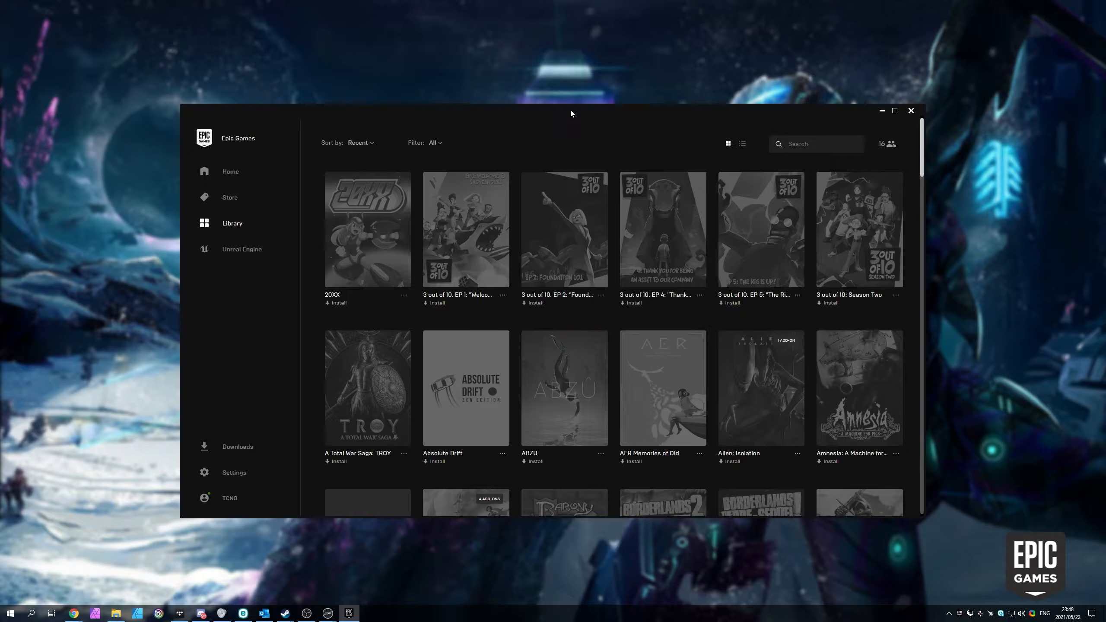
pyautogui.moveTo(571, 110); pyautogui.dragTo(448, 107)
# Switch to TcNo Account Switcher and log in to the Epic Games account TechNobo2
pyautogui.press('super')
pyautogui.hotkey('alt', 'Tab')
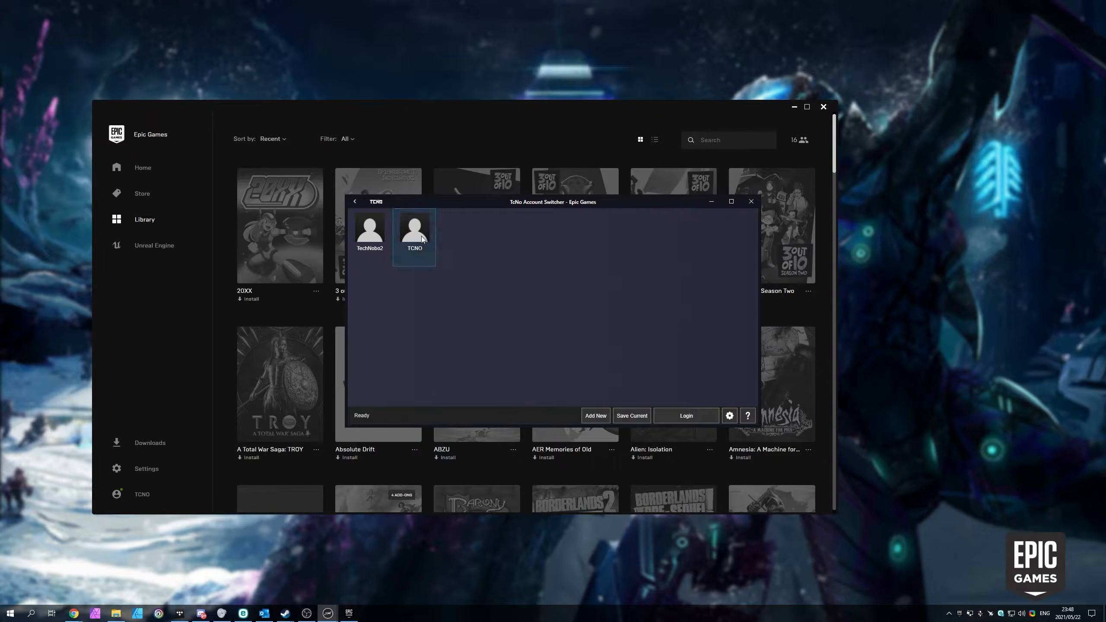
pyautogui.click(366, 252)
pyautogui.click(410, 243)
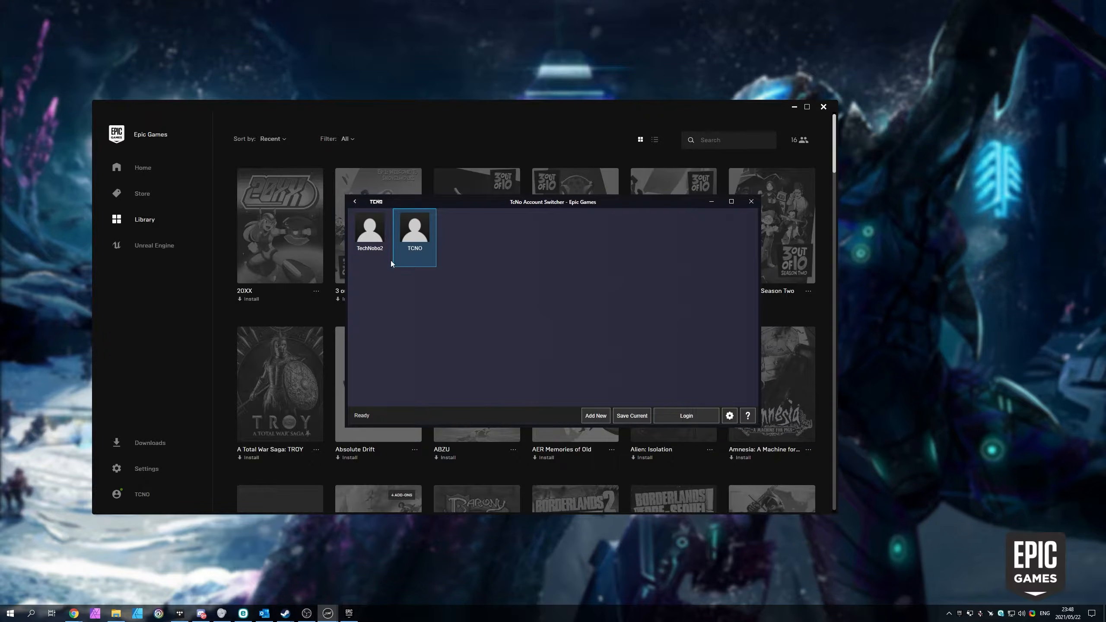
pyautogui.rightClick(375, 245)
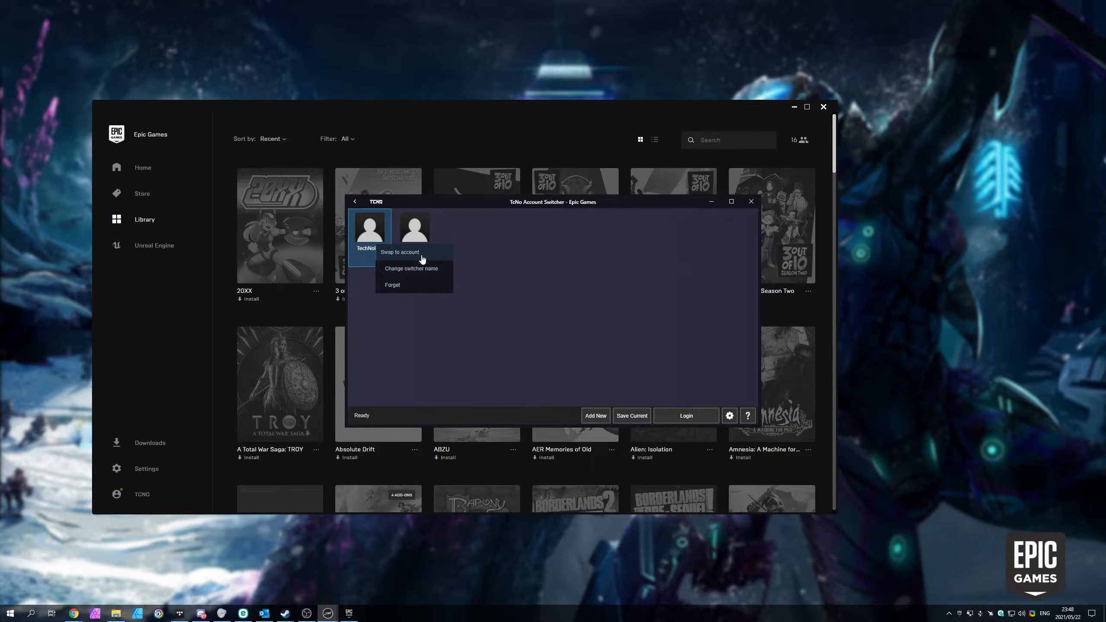
pyautogui.click(495, 257)
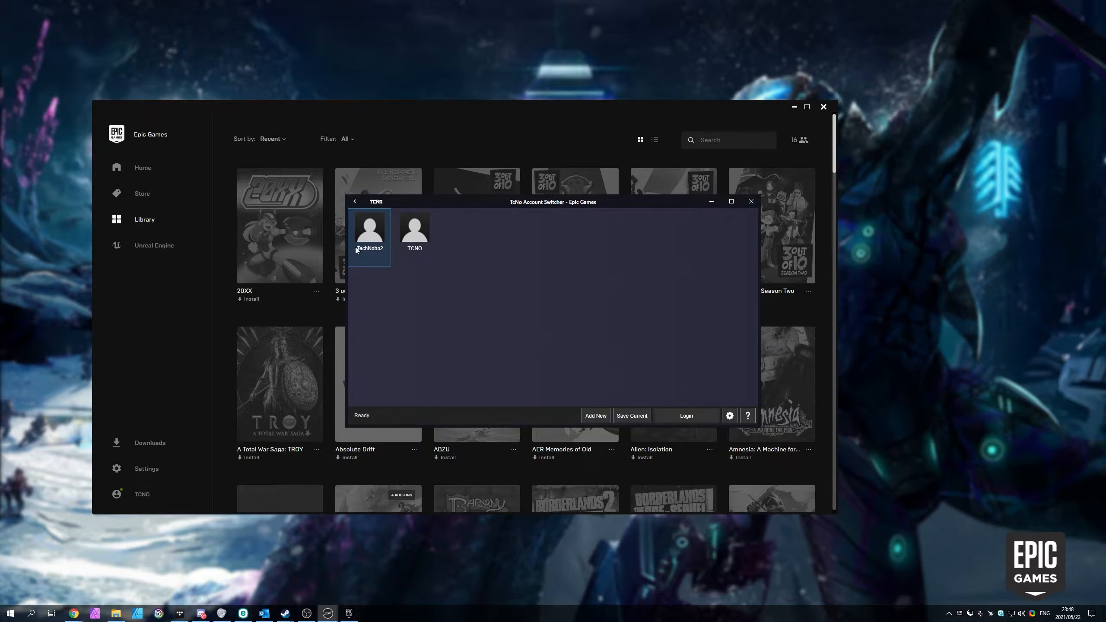
pyautogui.click(693, 424)
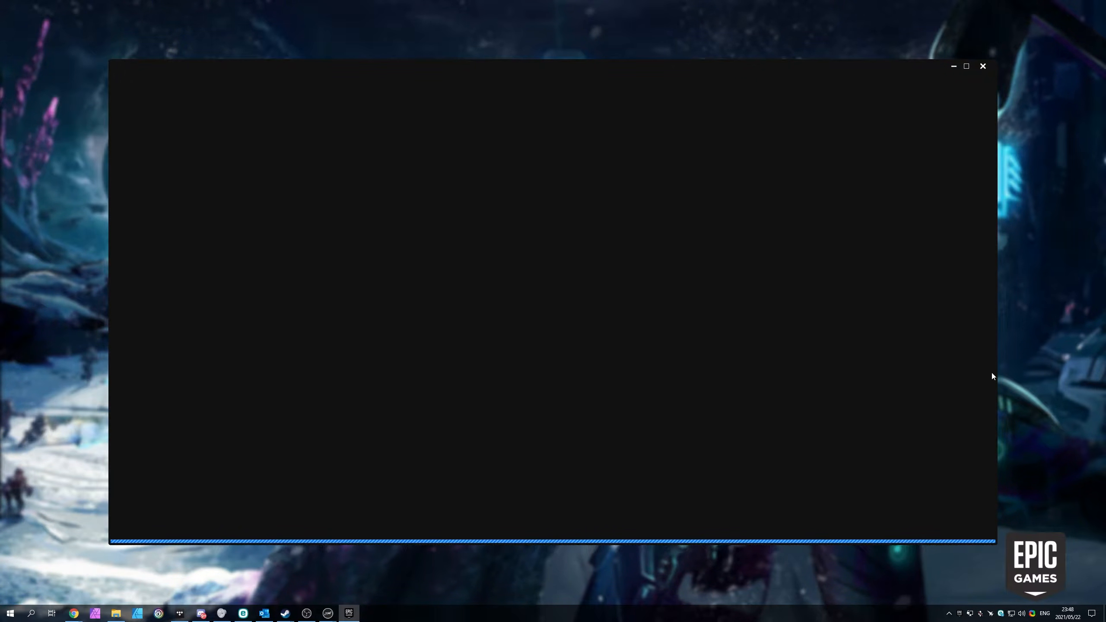
# Narrow the Epic Games Launcher window and move the account switcher window out from behind it
pyautogui.moveTo(996, 371); pyautogui.dragTo(645, 369)
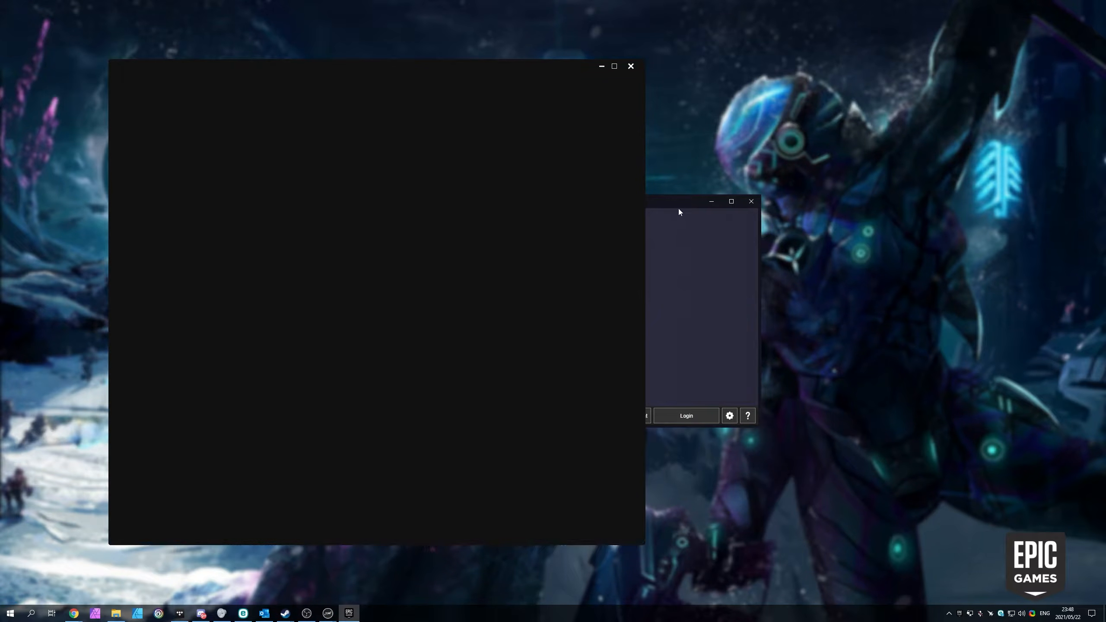
pyautogui.moveTo(681, 206); pyautogui.dragTo(900, 209)
pyautogui.click(579, 193)
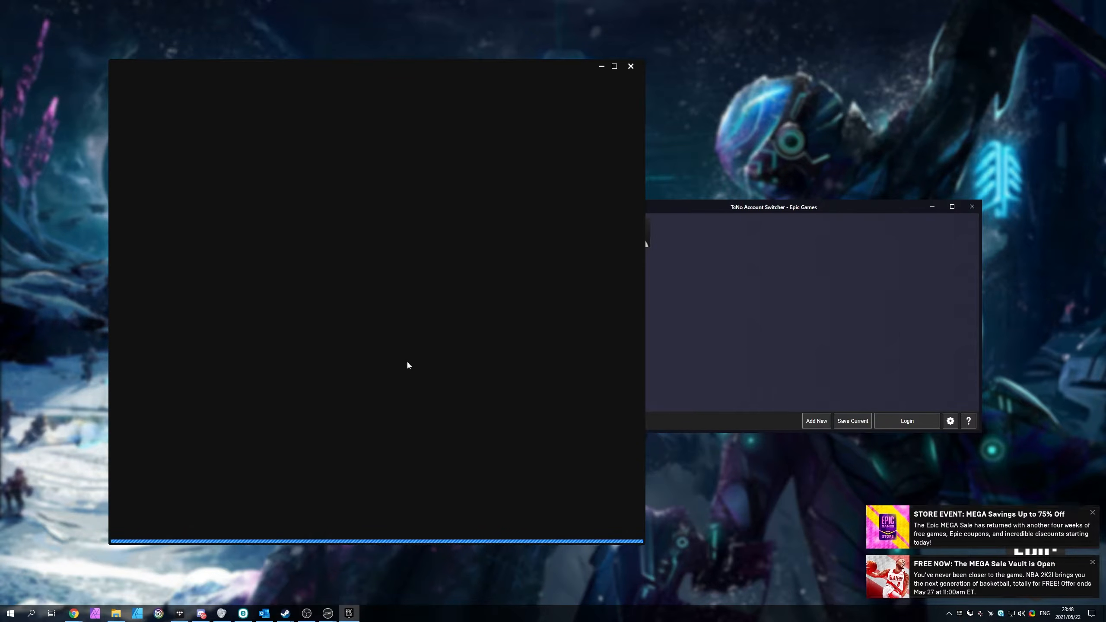
# Dismiss the two Epic store promotion notifications and show the TechNobo2 account's game library
pyautogui.click(1094, 514)
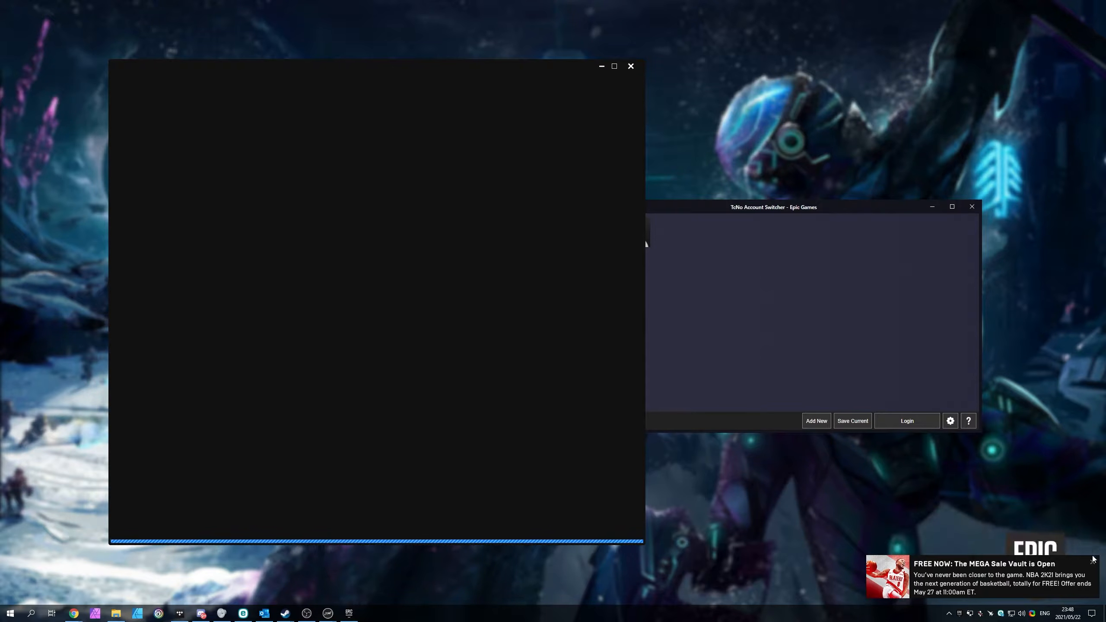
pyautogui.click(1094, 563)
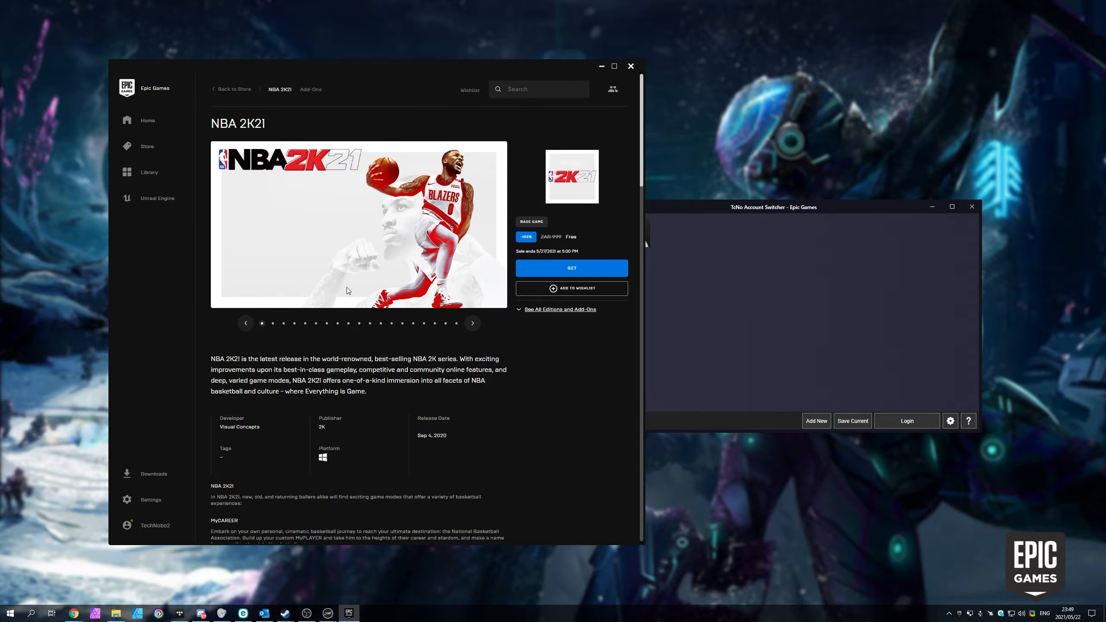
pyautogui.click(127, 172)
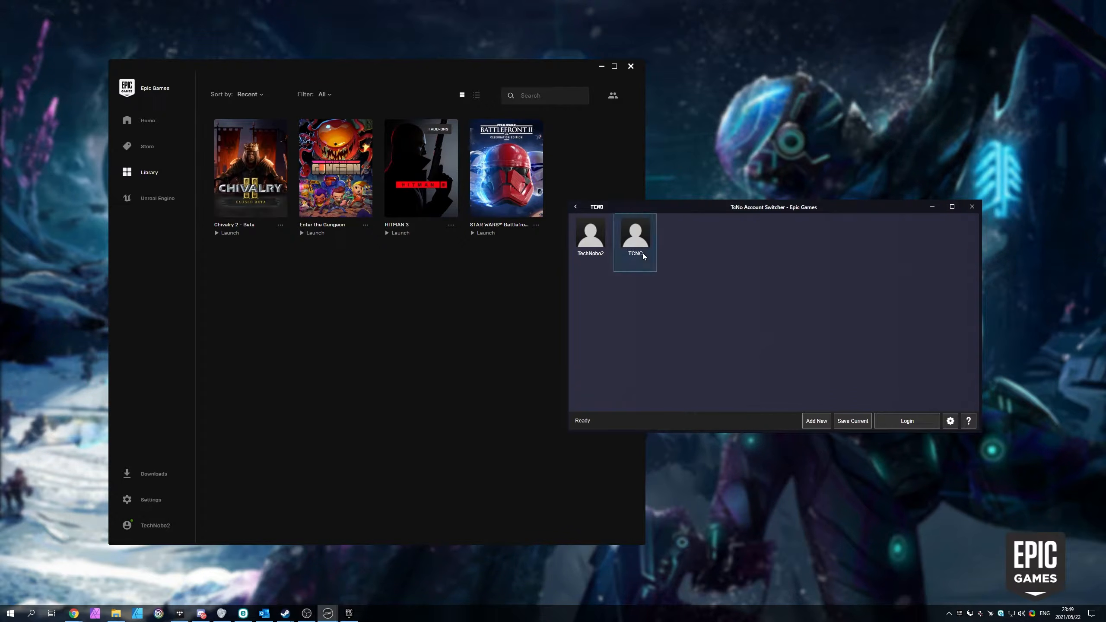
# Switch the Epic Games login back to the TCNO account and make the reloaded launcher window narrower and repositioned
pyautogui.doubleClick(636, 245)
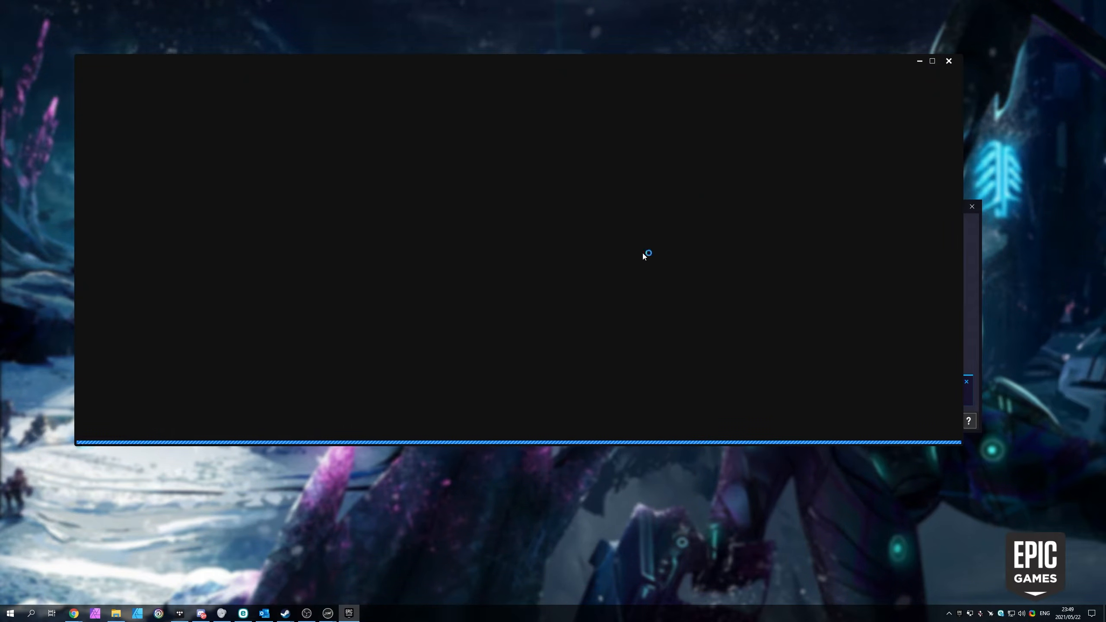
pyautogui.moveTo(627, 63); pyautogui.dragTo(634, 134)
pyautogui.moveTo(970, 176); pyautogui.dragTo(800, 177)
pyautogui.moveTo(579, 130); pyautogui.dragTo(613, 130)
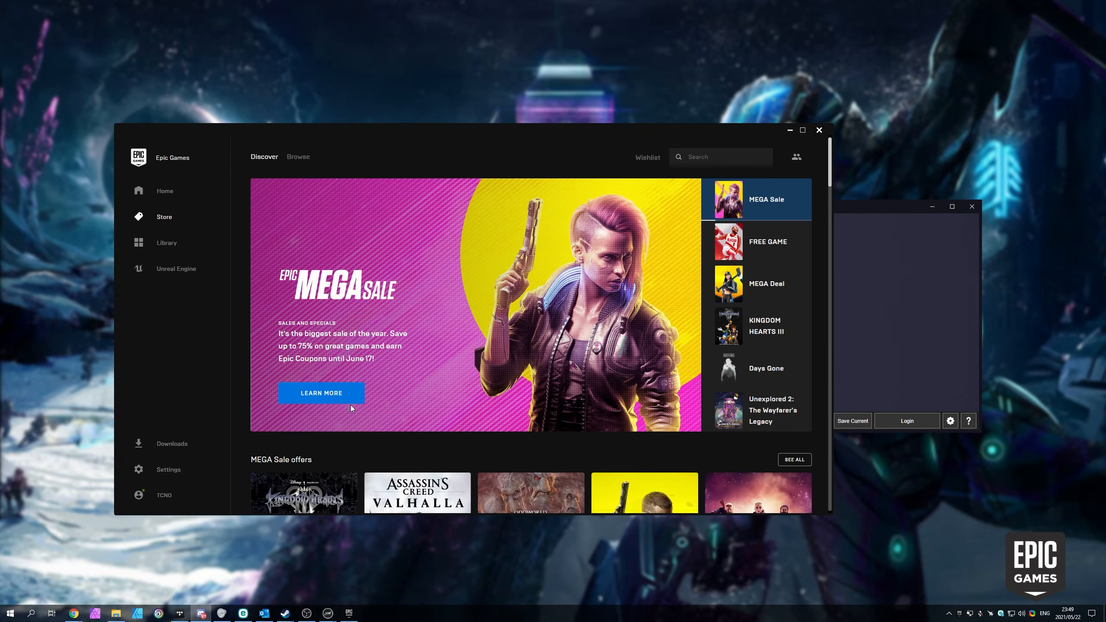
pyautogui.moveTo(788, 139); pyautogui.dragTo(867, 131)
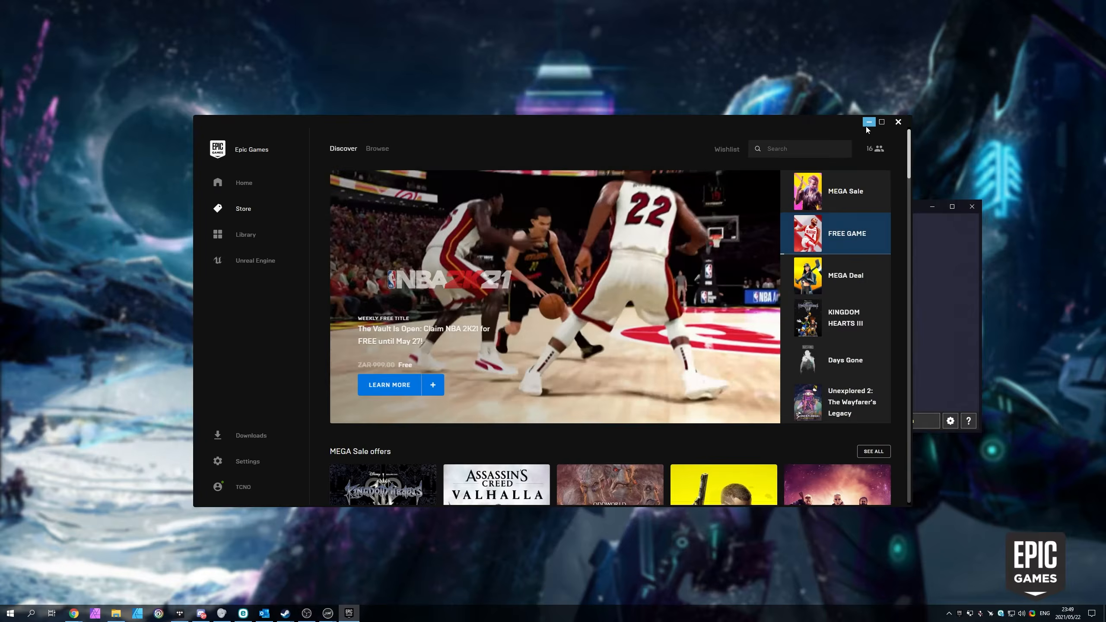
# Close the Epic Games Launcher window and move the account switcher back to the middle of the desktop
pyautogui.click(900, 122)
pyautogui.moveTo(842, 206); pyautogui.dragTo(621, 201)
pyautogui.moveTo(519, 204); pyautogui.dragTo(519, 204)
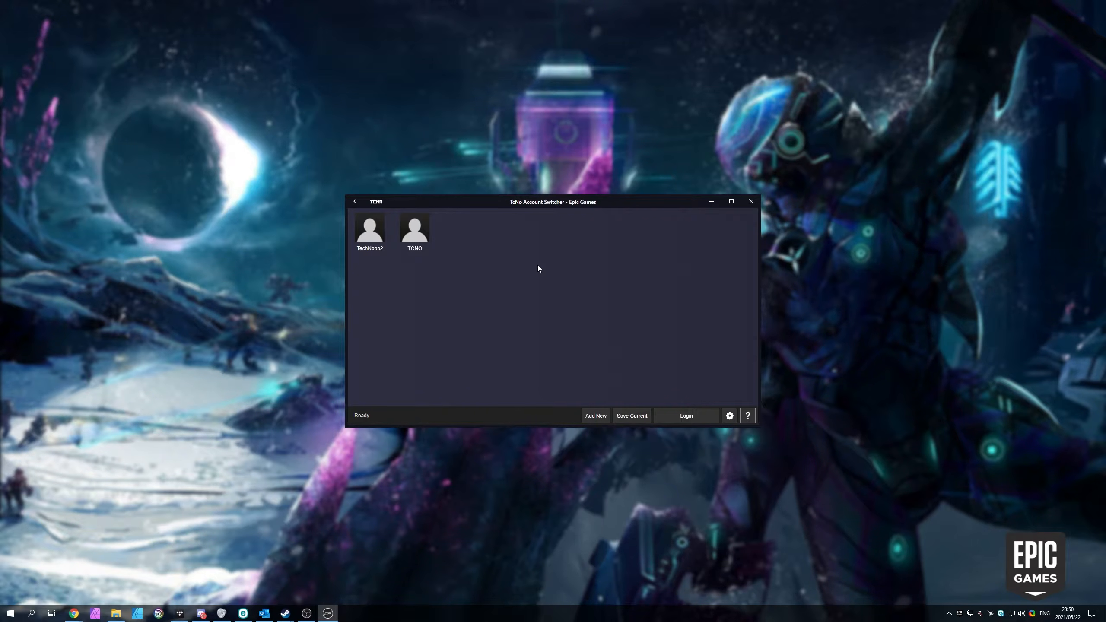
# Return to the account switcher's platform list and close the program
pyautogui.click(354, 201)
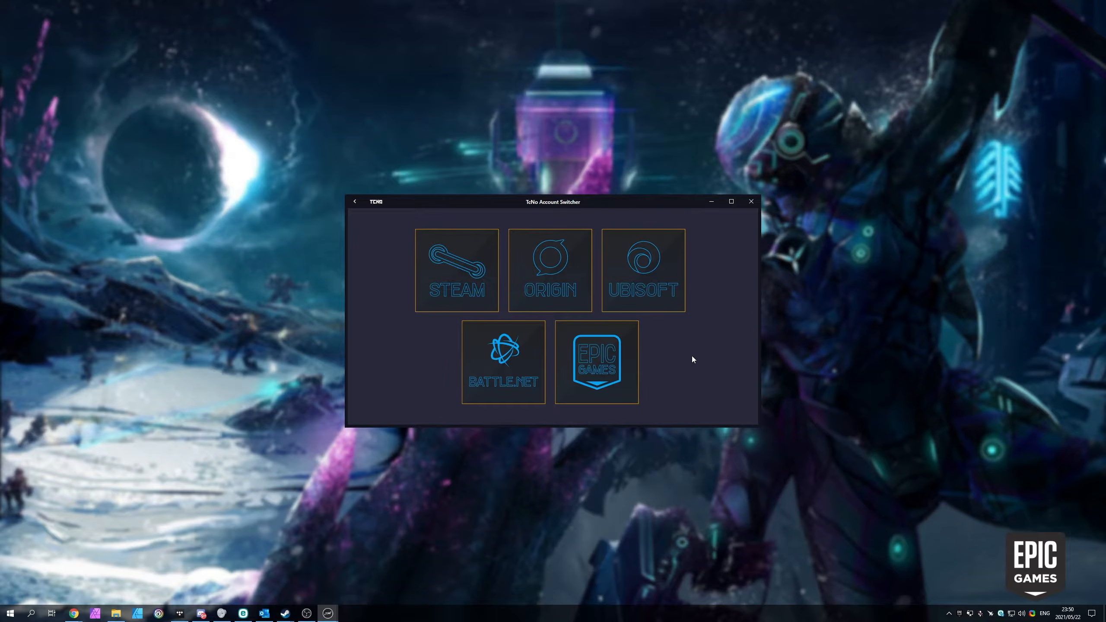
pyautogui.click(752, 201)
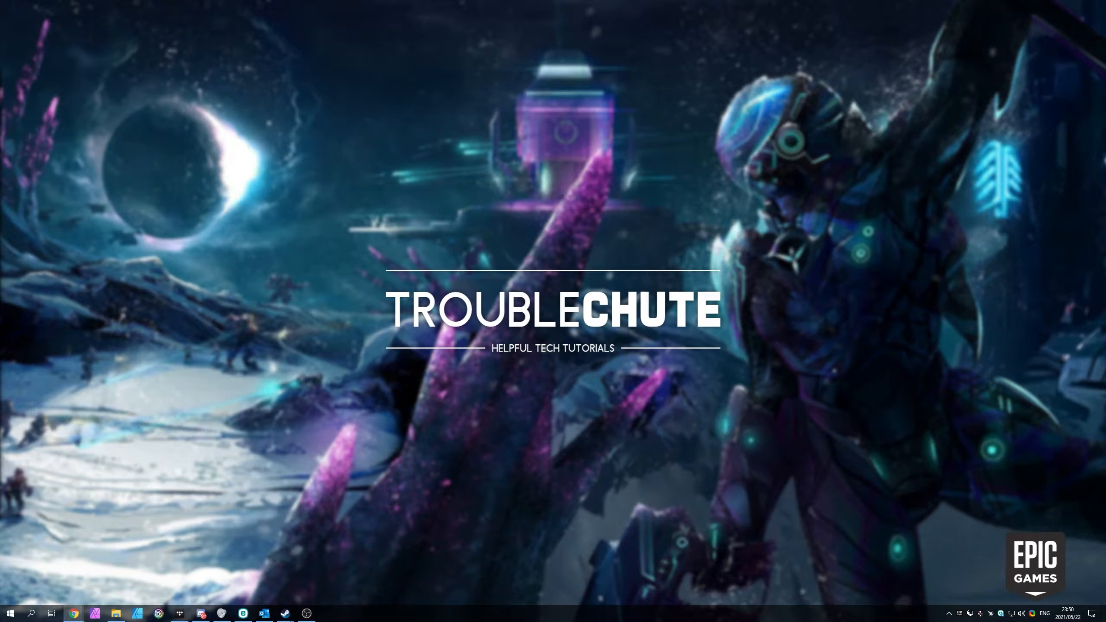
# Switch to Chrome and open the beta release page from the TcNo-Acc-Switcher repository's README on GitHub
pyautogui.click(73, 614)
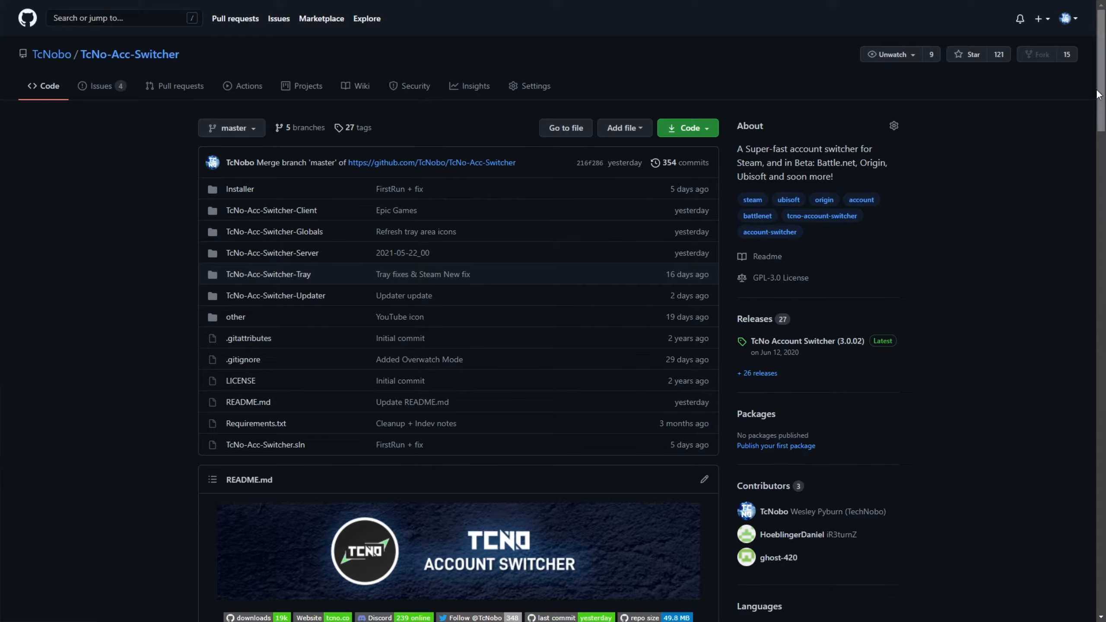
pyautogui.moveTo(1103, 94); pyautogui.dragTo(1075, 173)
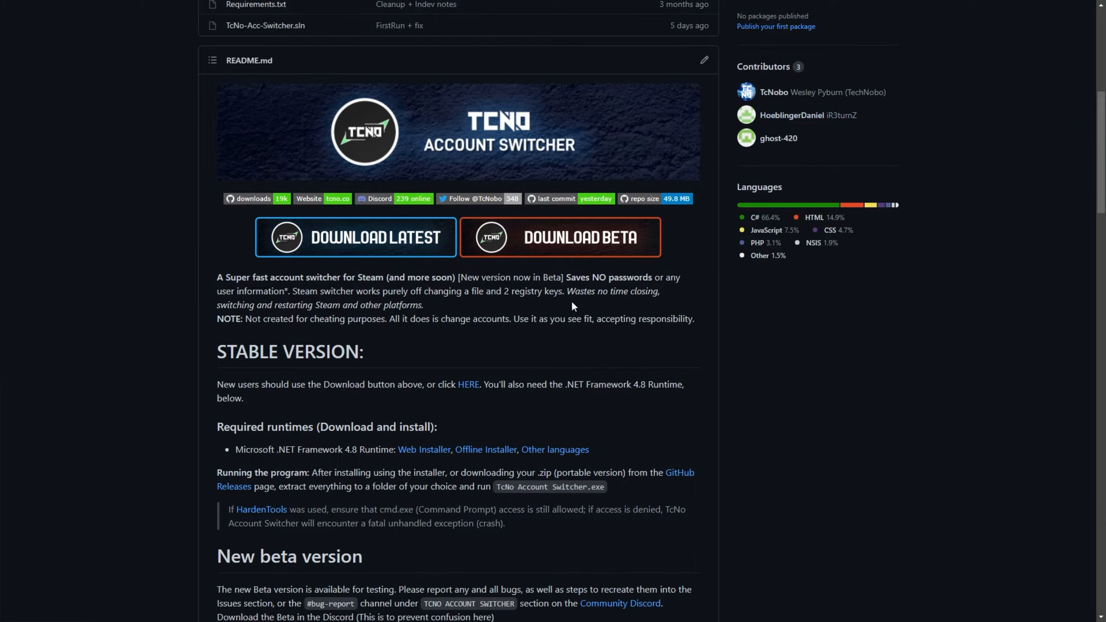
pyautogui.click(571, 256)
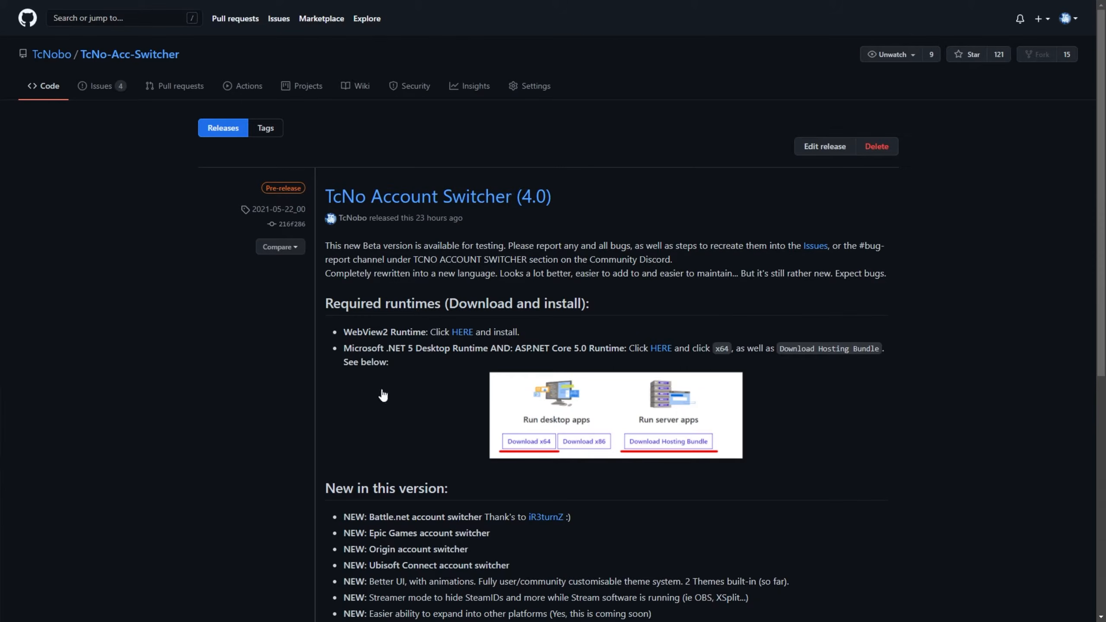
# Review the TcNo Account Switcher 4.0 release notes and assets, and go back to the README's download options
pyautogui.scroll(-6, 690, 336)
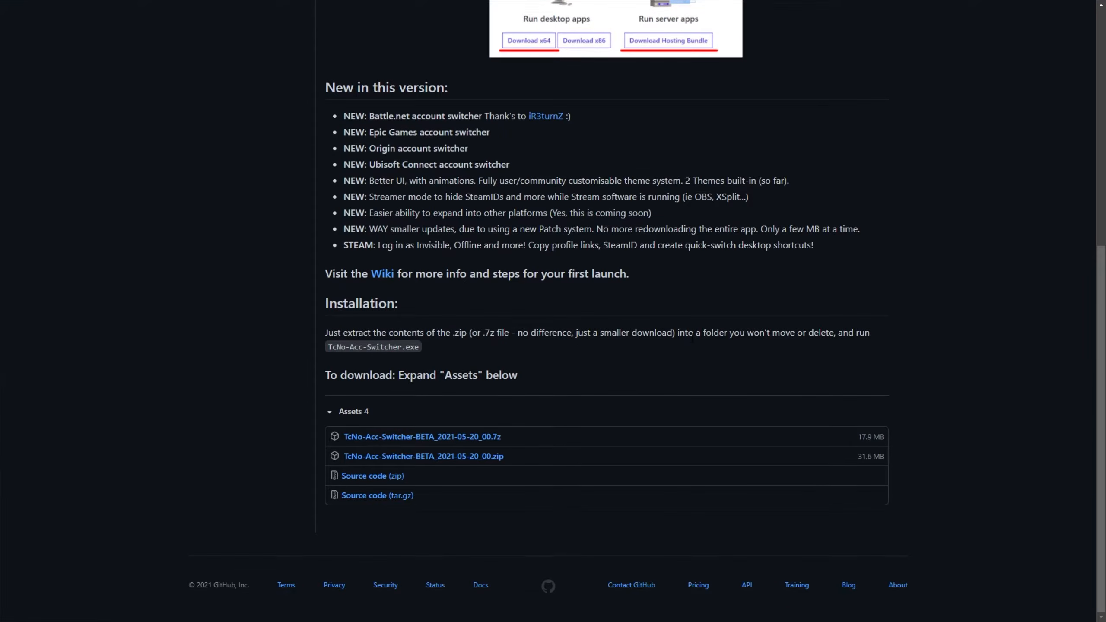
pyautogui.scroll(9, 692, 337)
pyautogui.hotkey('alt', 'Left')
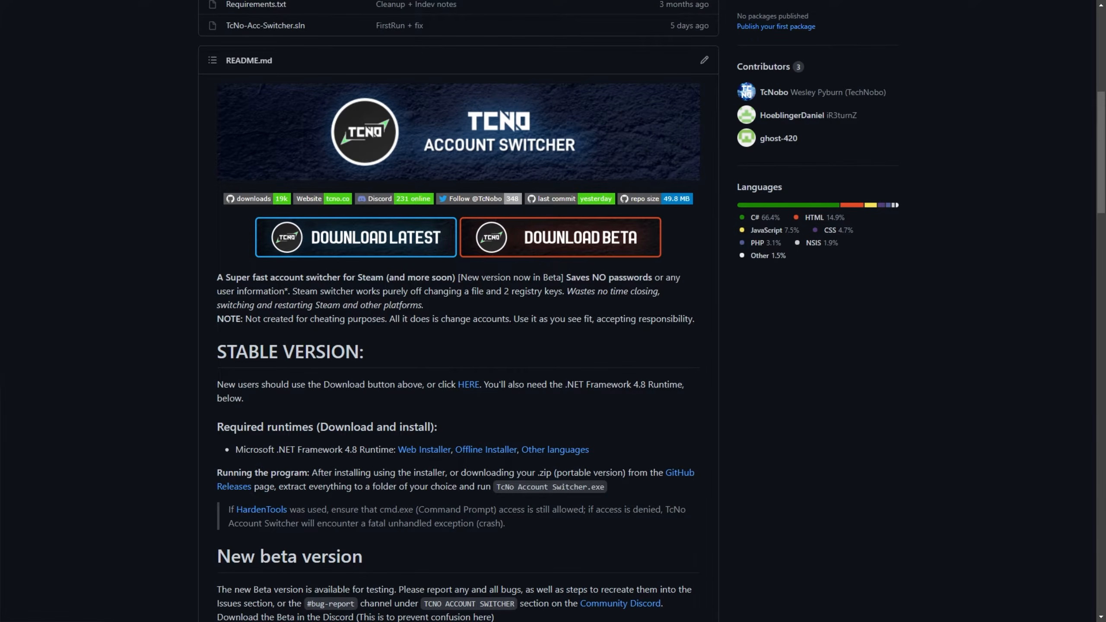
pyautogui.moveTo(411, 237); pyautogui.dragTo(409, 232)
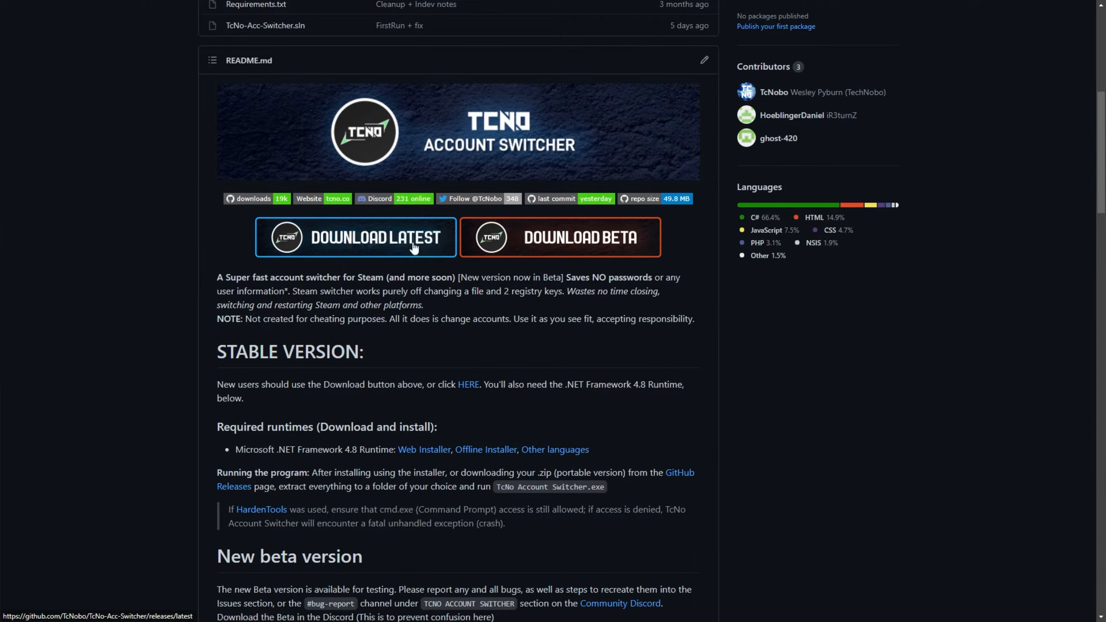
pyautogui.scroll(1, 479, 288)
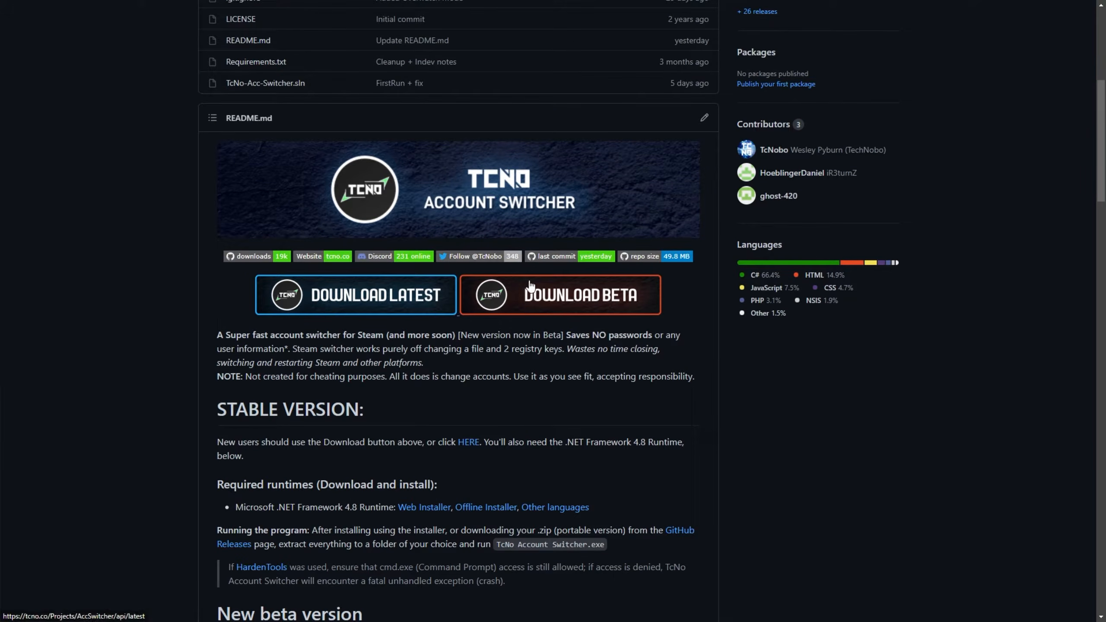
# Open the repository's releases list, check the release date of TcNo Account Switcher (3.0.02), and return to the 4.0 pre-release
pyautogui.scroll(6, 547, 297)
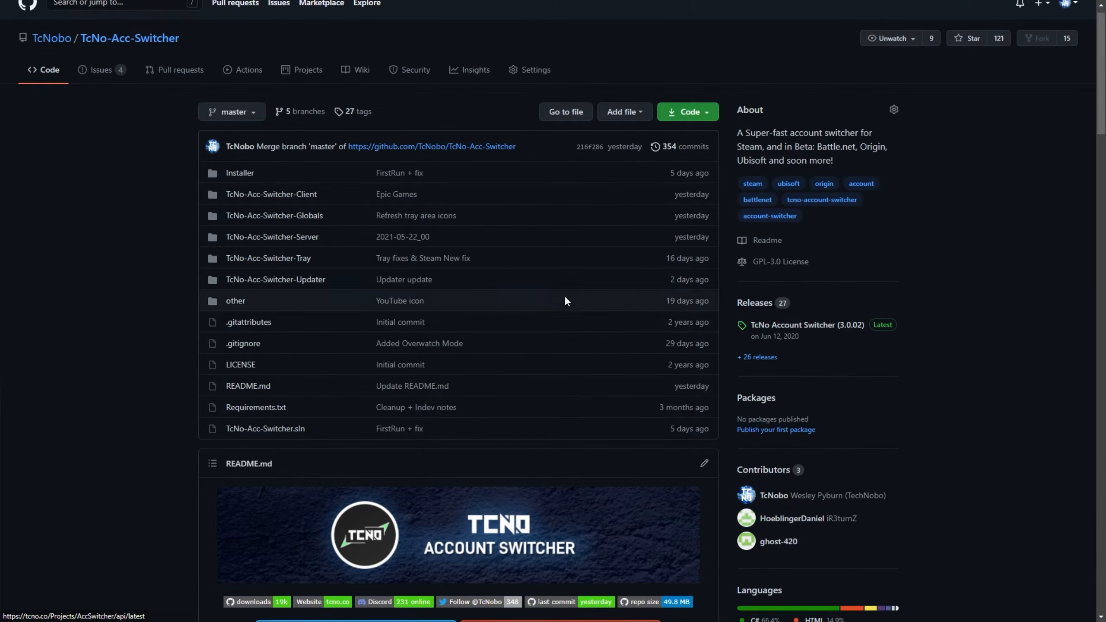
pyautogui.click(757, 305)
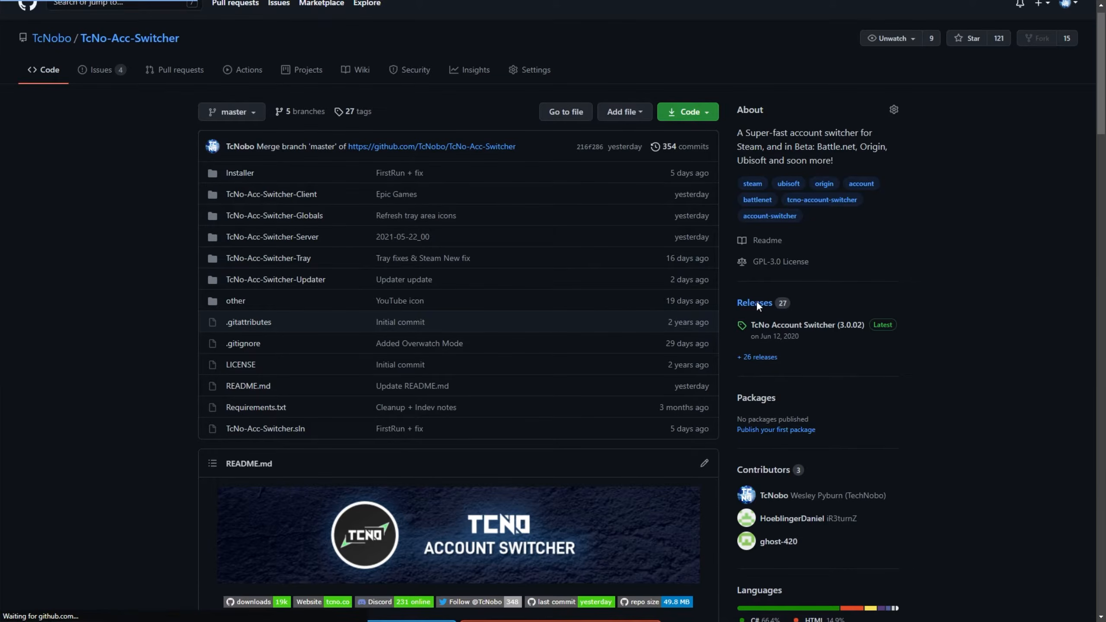
pyautogui.scroll(-15, 688, 288)
pyautogui.scroll(-20, 688, 291)
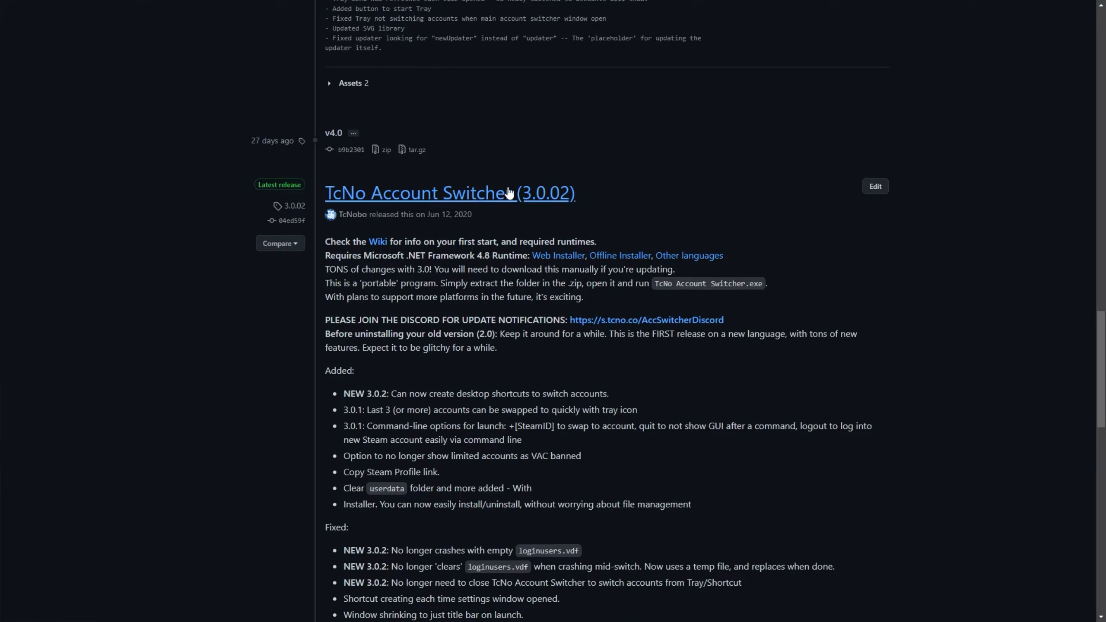
pyautogui.moveTo(474, 214); pyautogui.dragTo(435, 214)
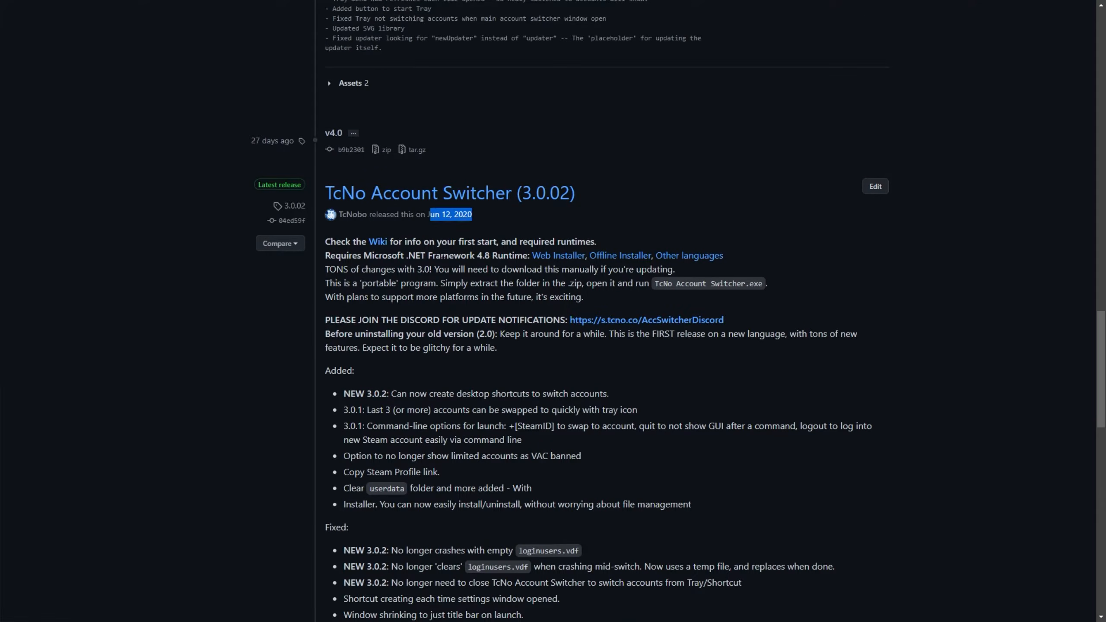
pyautogui.click(478, 428)
pyautogui.scroll(15, 525, 436)
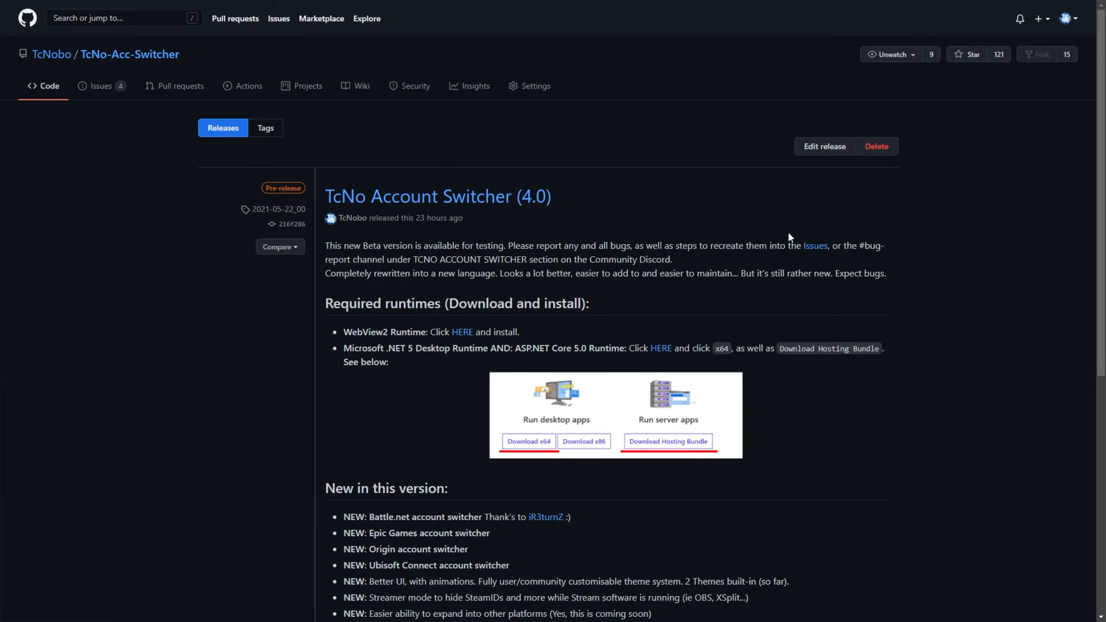
# Compare the archive formats and sizes in the 4.0 release's assets, and download TcNo-Acc-Switcher-BETA_2021-05-20_00.zip
pyautogui.scroll(-8, 644, 340)
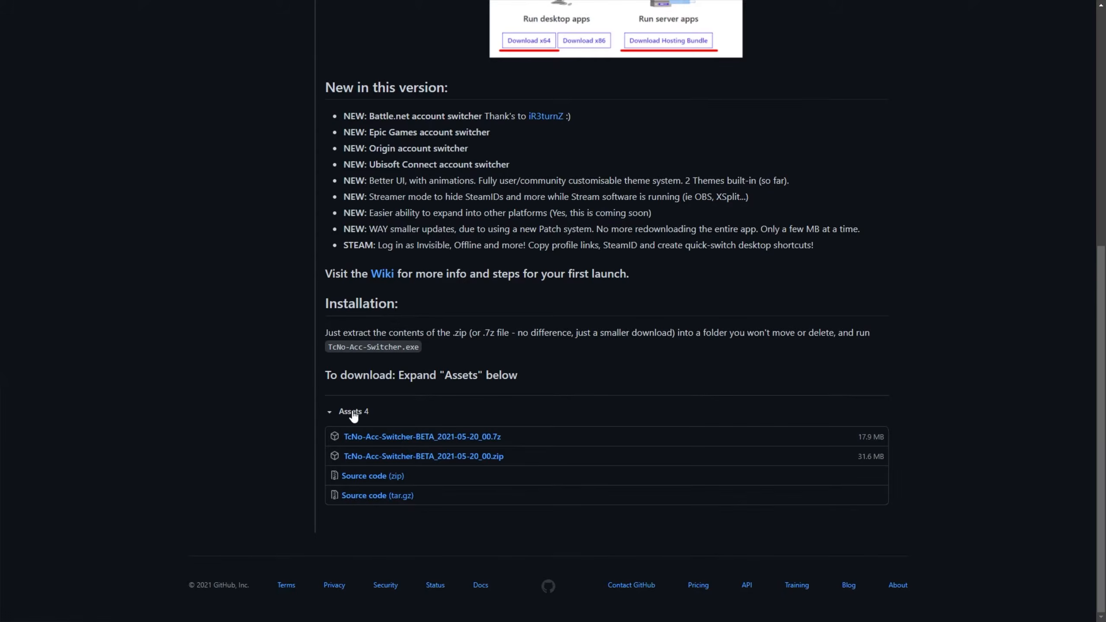
pyautogui.click(353, 416)
pyautogui.click(332, 502)
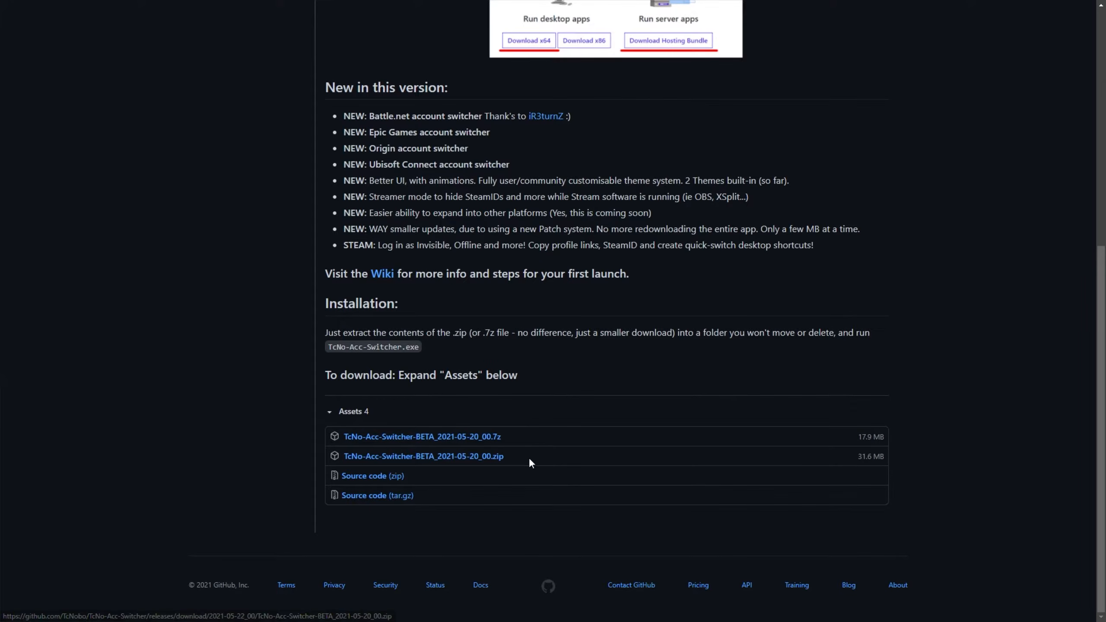
pyautogui.moveTo(853, 442)
pyautogui.mouseDown()
pyautogui.moveTo(887, 440)
pyautogui.moveTo(853, 458)
pyautogui.mouseUp()
pyautogui.moveTo(524, 440); pyautogui.dragTo(487, 437)
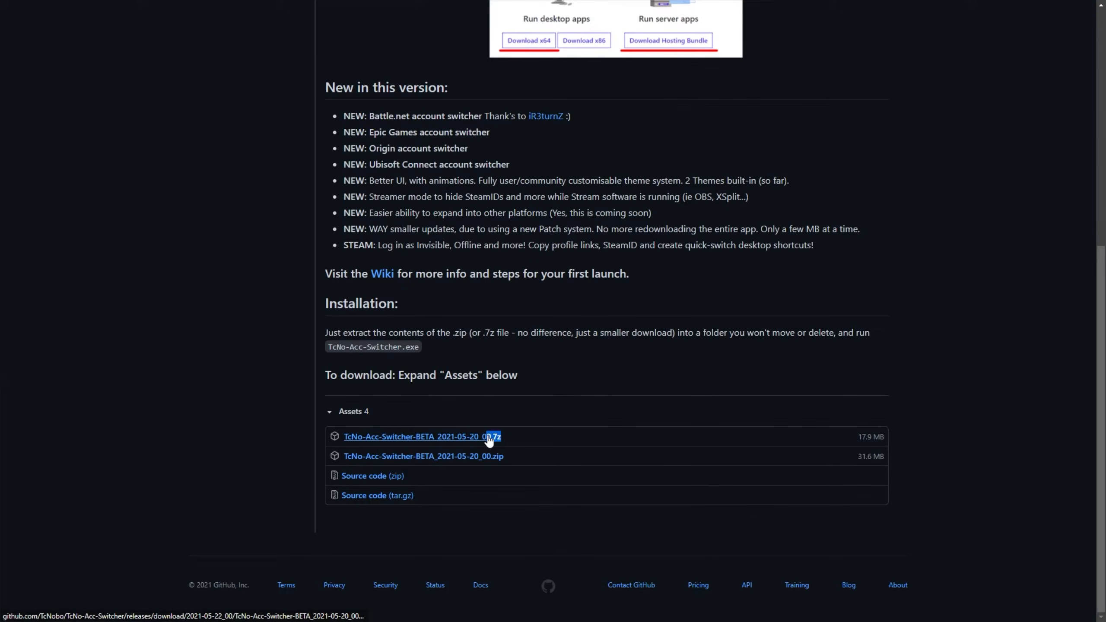
pyautogui.click(525, 434)
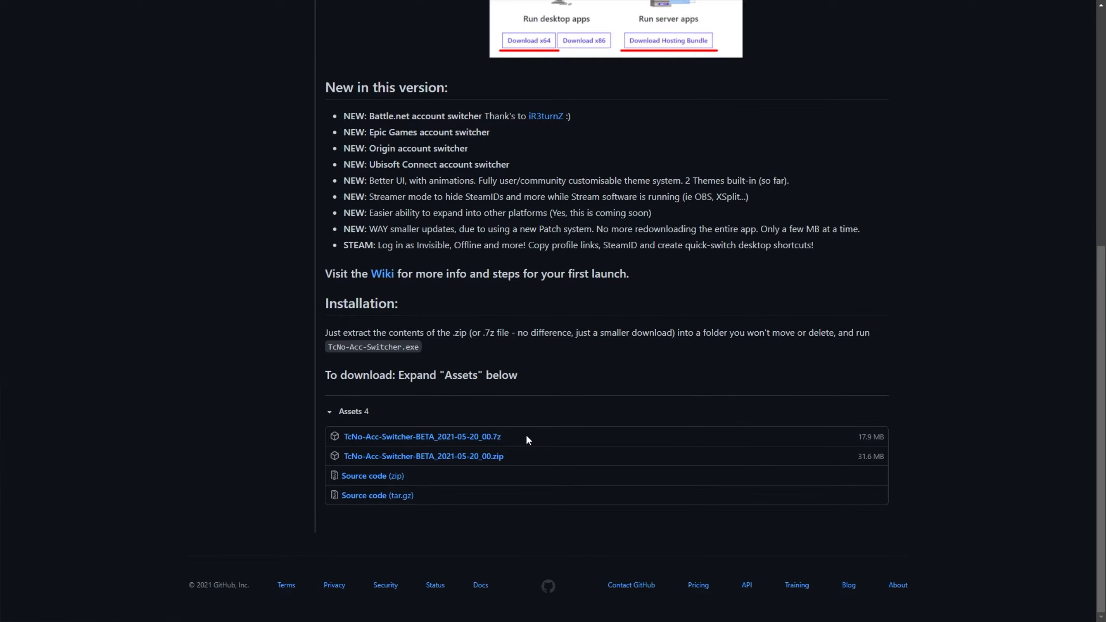
pyautogui.click(496, 458)
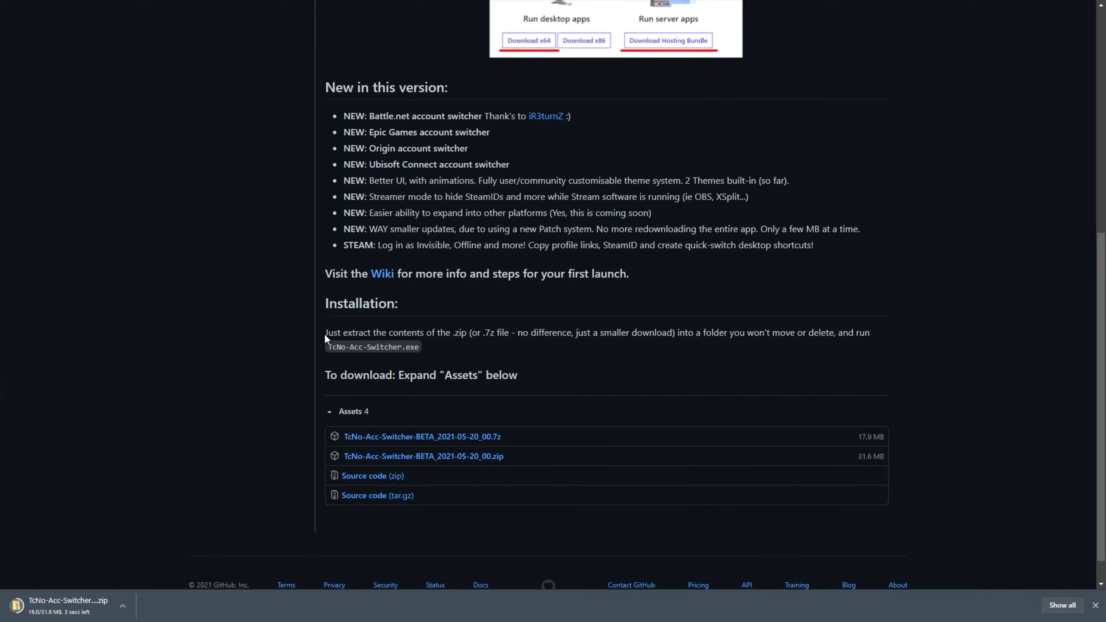
# Highlight the release's installation instructions and keep the flagged TcNo-Acc-Switcher zip download
pyautogui.moveTo(325, 334); pyautogui.dragTo(425, 348)
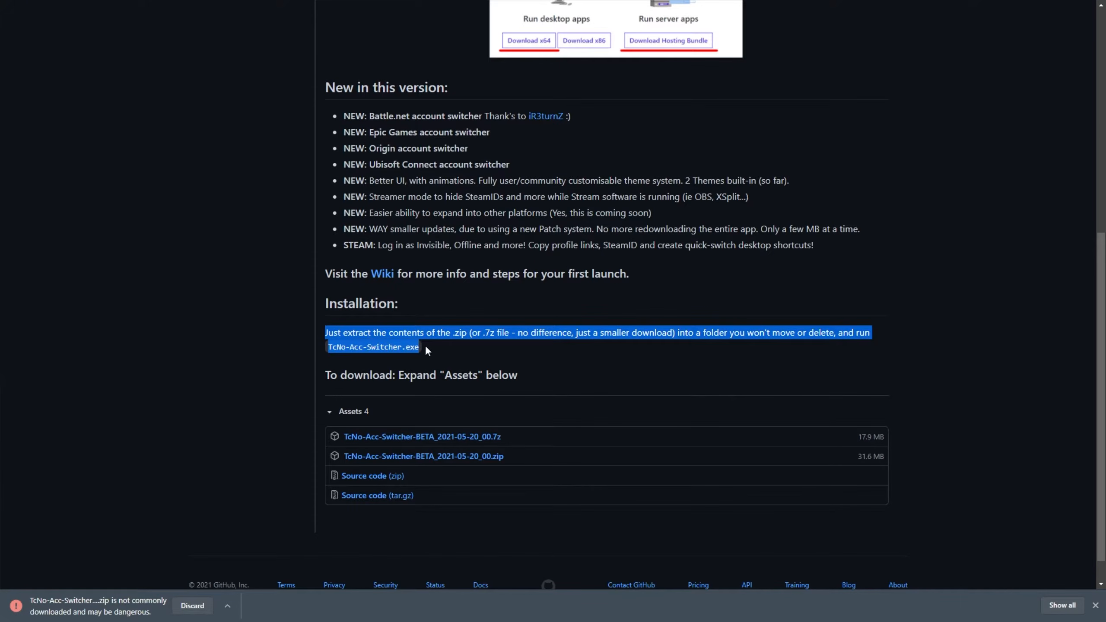
pyautogui.click(228, 607)
pyautogui.click(243, 621)
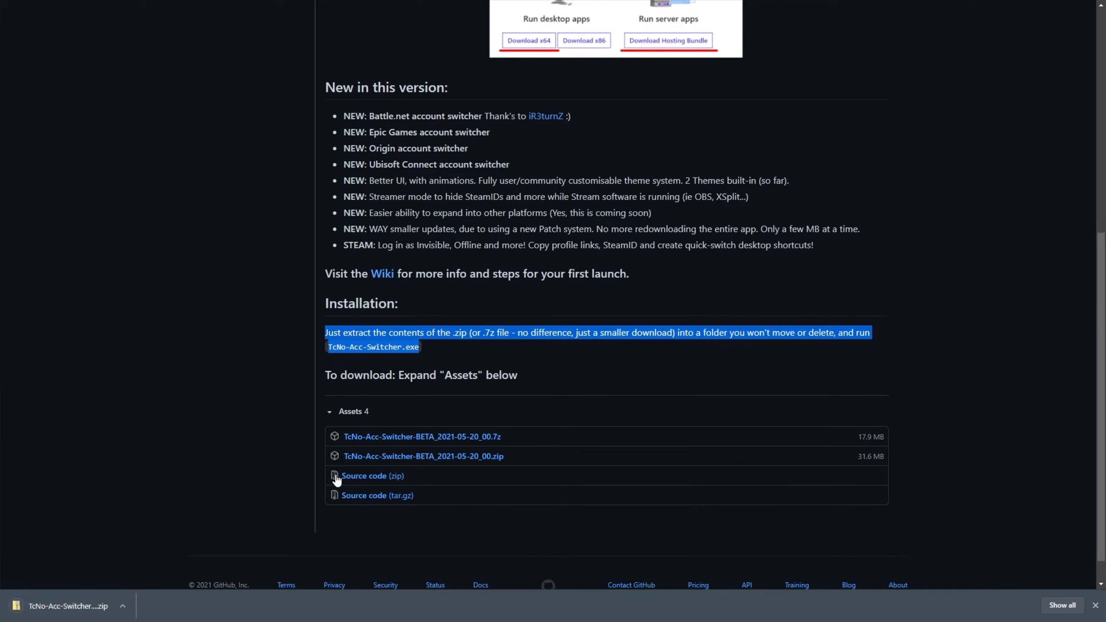
# Highlight the Required runtimes heading in the release notes and download the WebView2 Runtime installer from its link
pyautogui.scroll(7, 306, 396)
pyautogui.scroll(-2, 307, 396)
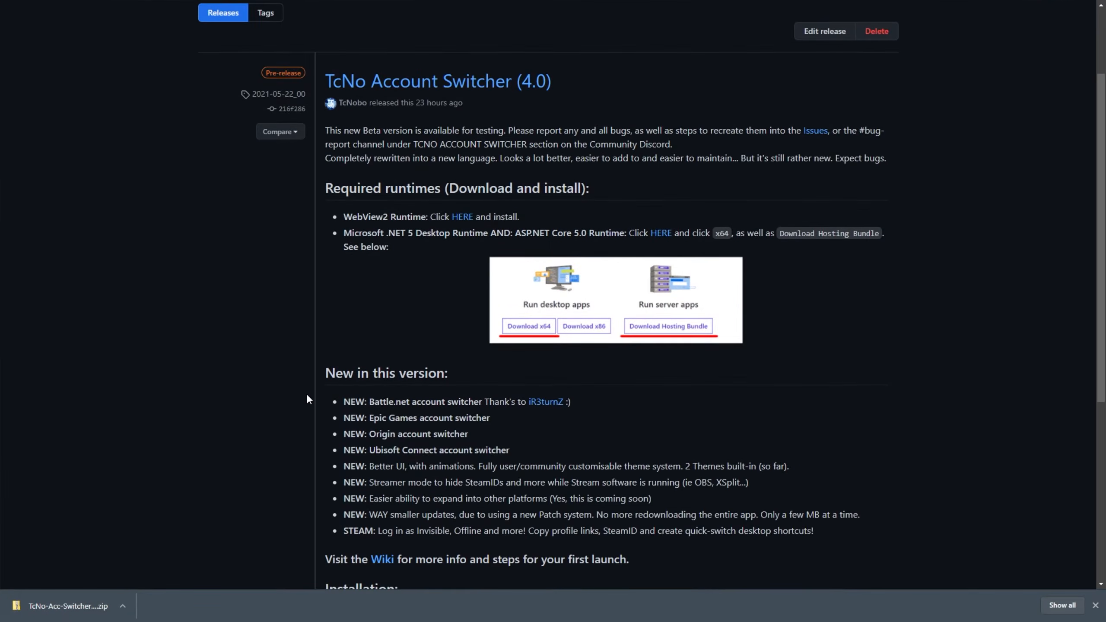
pyautogui.moveTo(323, 188); pyautogui.dragTo(600, 194)
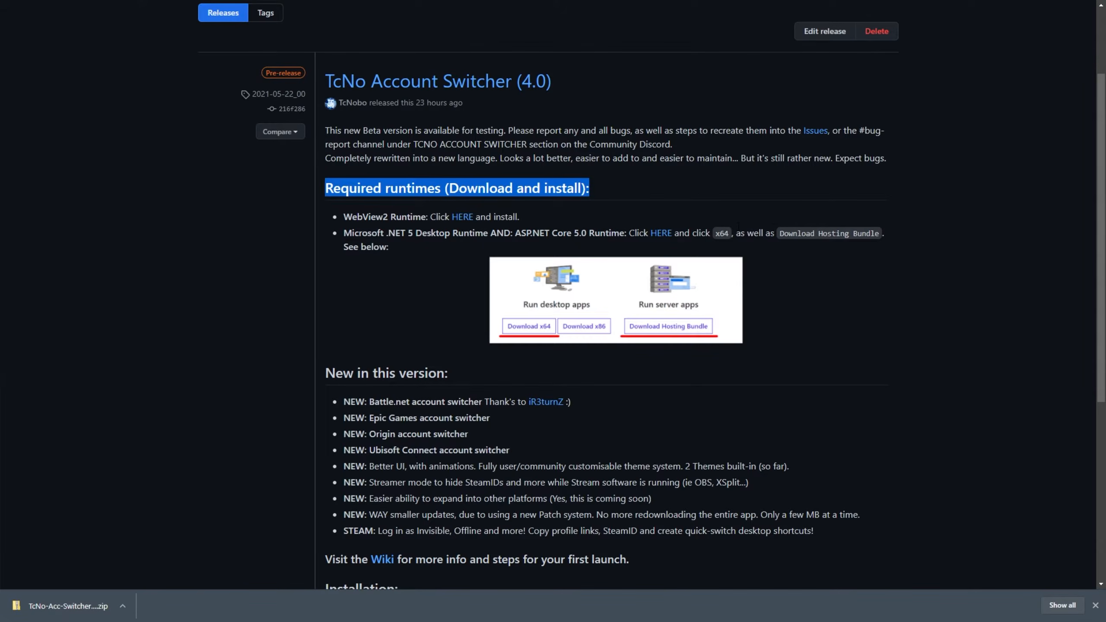
pyautogui.click(543, 213)
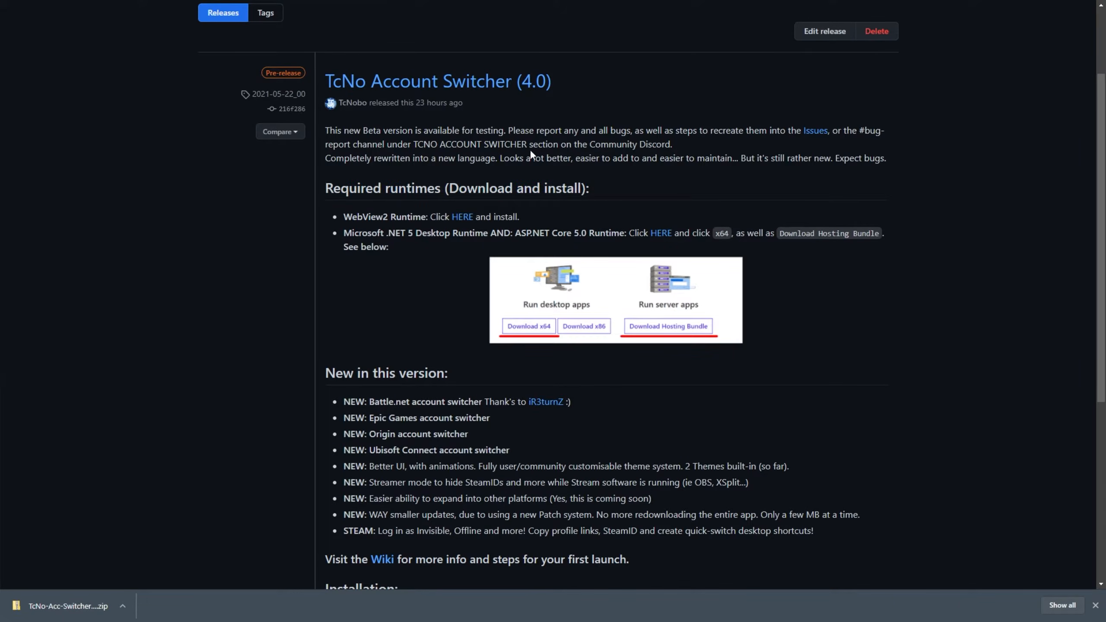
pyautogui.moveTo(457, 217); pyautogui.dragTo(466, 219)
pyautogui.moveTo(344, 217); pyautogui.dragTo(439, 224)
pyautogui.rightClick(466, 222)
pyautogui.click(477, 226)
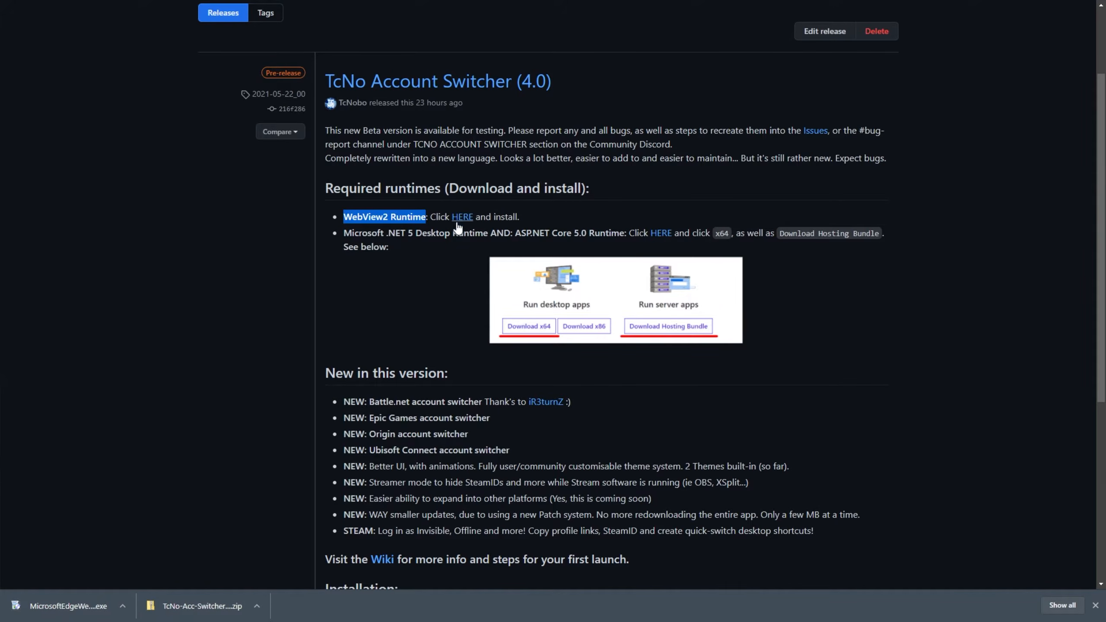
# Highlight the .NET 5 Desktop and ASP.NET Core 5.0 runtime requirements and open their download page in a new tab
pyautogui.doubleClick(368, 217)
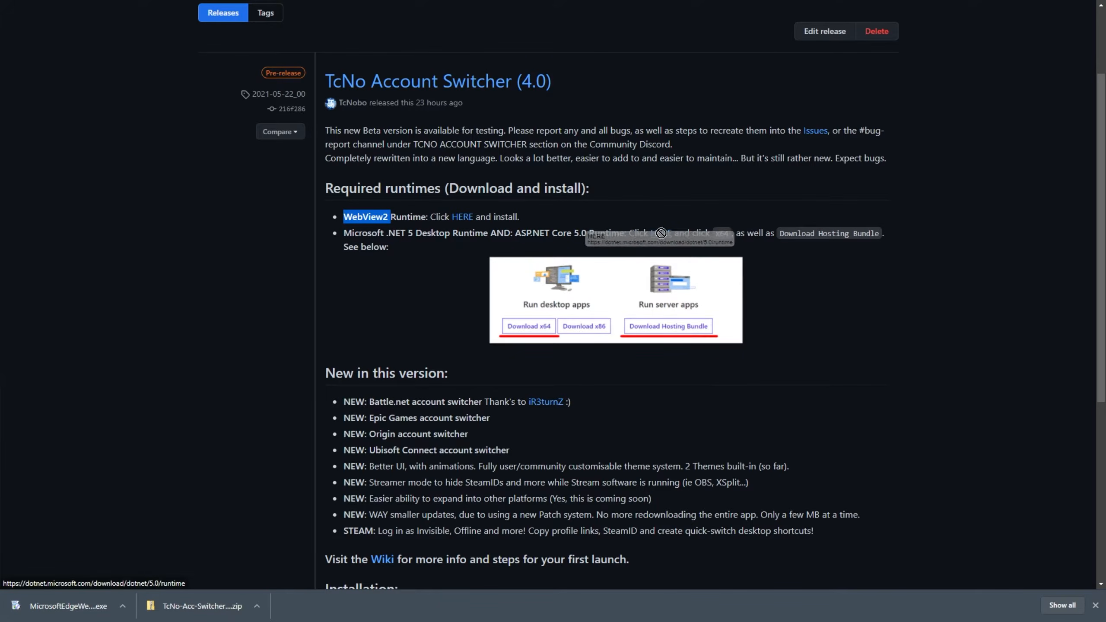
pyautogui.doubleClick(398, 233)
pyautogui.moveTo(397, 233); pyautogui.dragTo(607, 240)
pyautogui.doubleClick(501, 234)
pyautogui.doubleClick(528, 234)
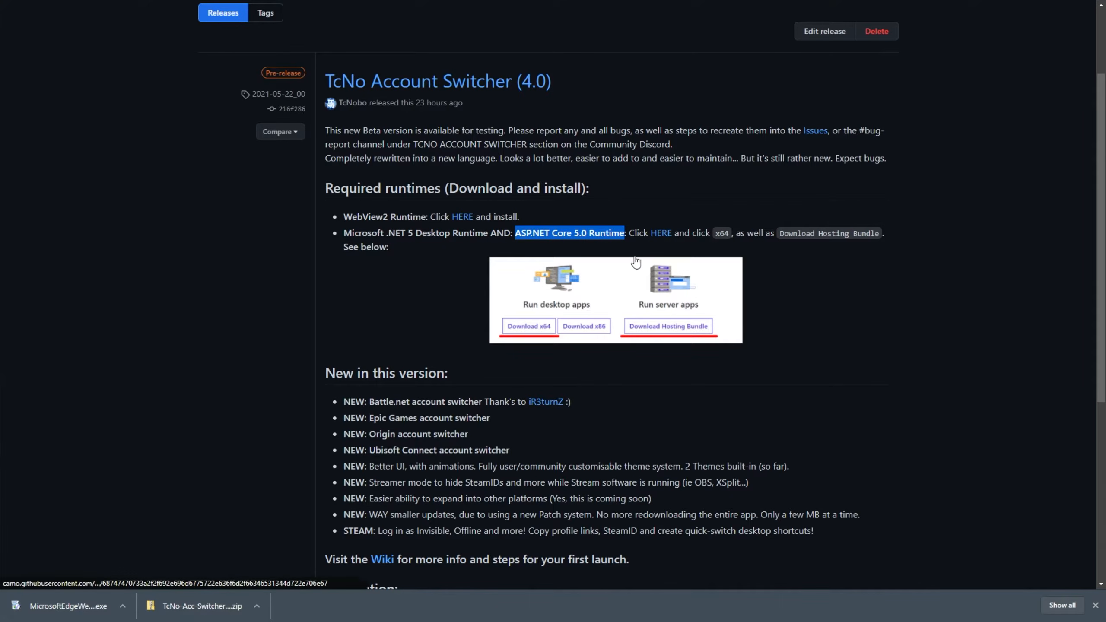
pyautogui.click(631, 241)
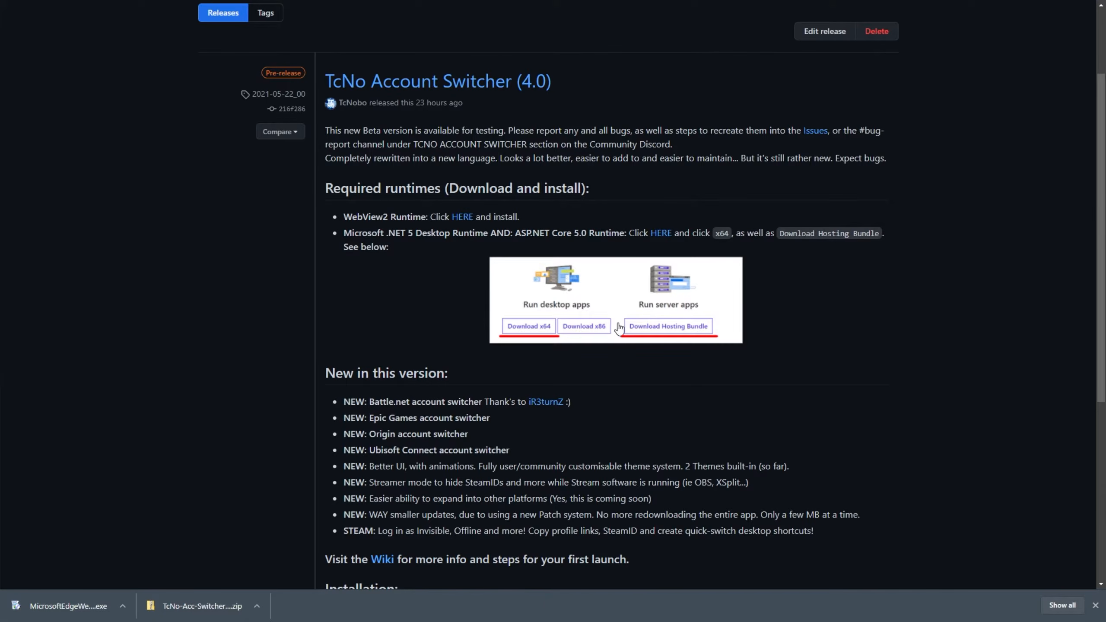
pyautogui.rightClick(667, 233)
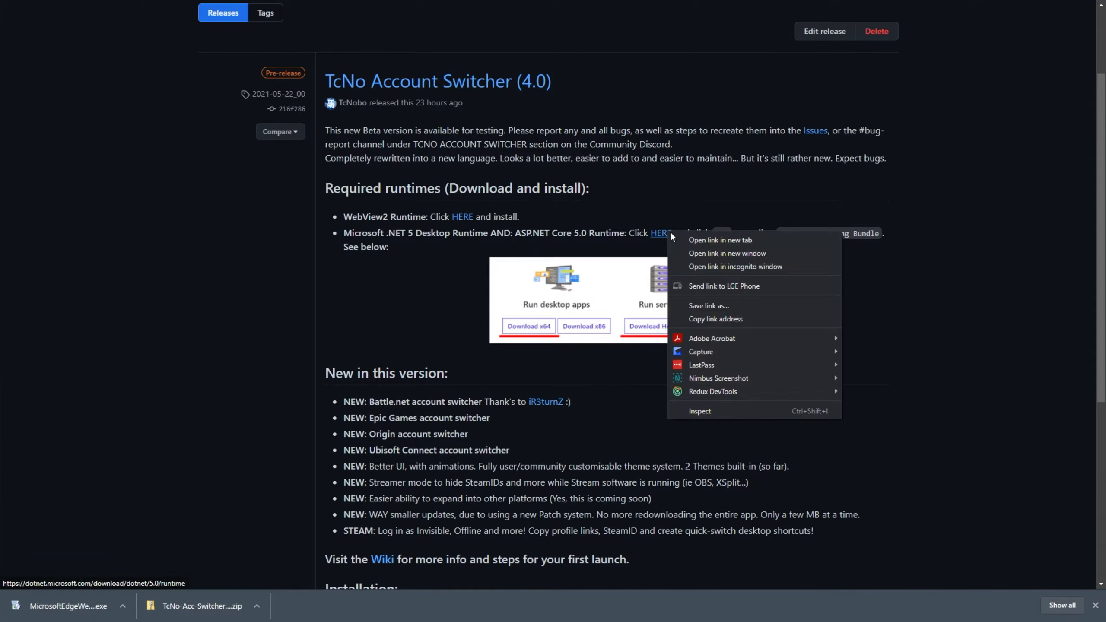
pyautogui.click(678, 239)
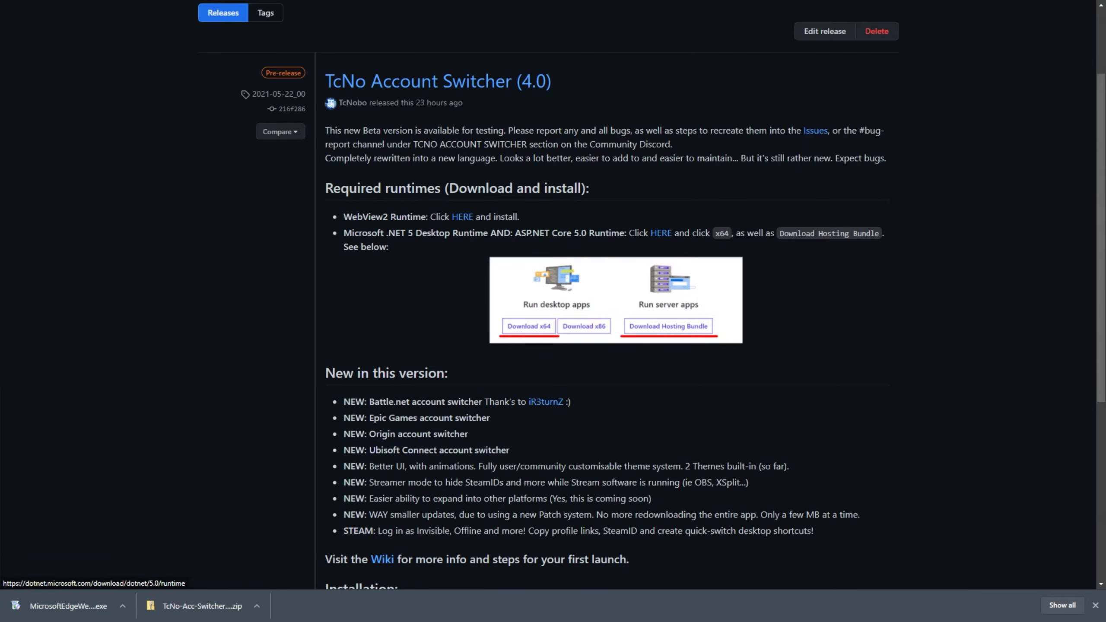
pyautogui.click(647, 226)
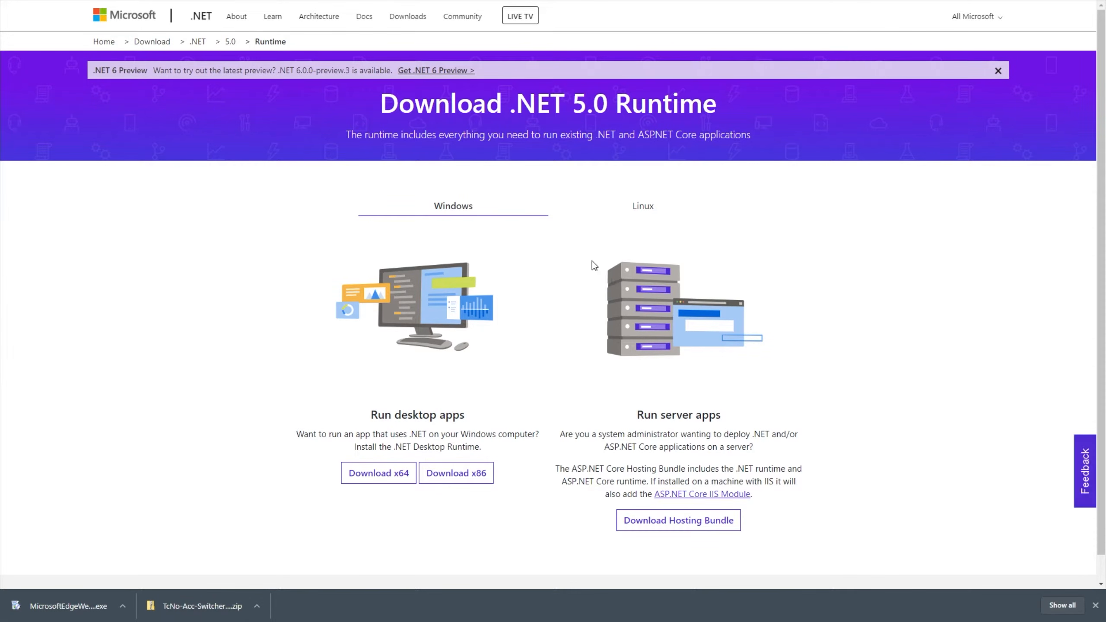
# Open the x64 download for running desktop apps and the Hosting Bundle download for server apps in new tabs
pyautogui.scroll(-1, 567, 257)
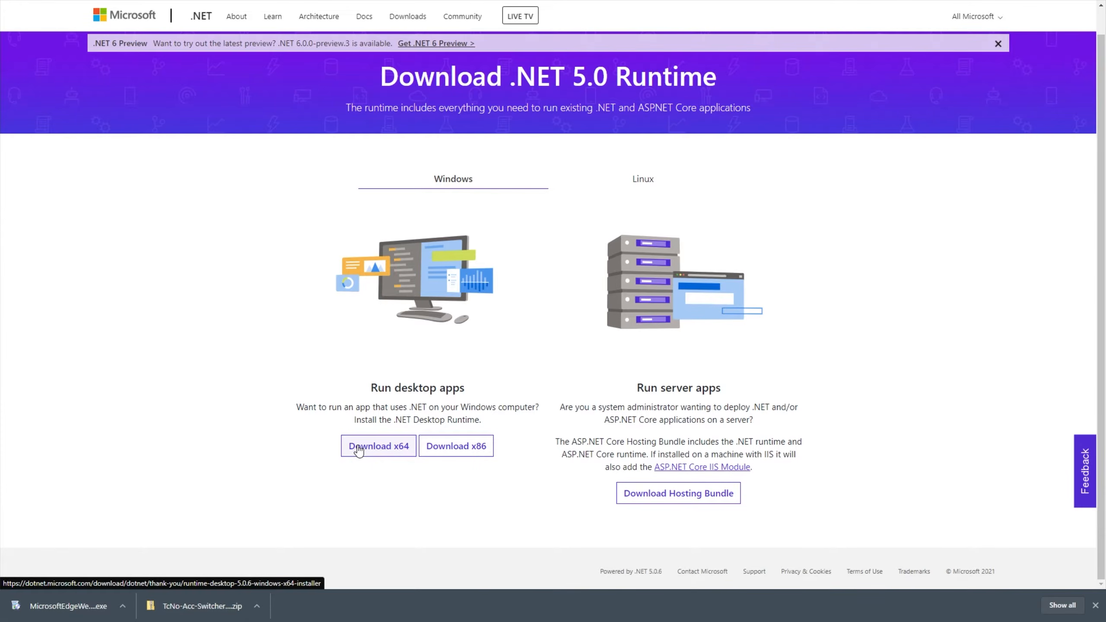
pyautogui.moveTo(370, 390); pyautogui.dragTo(465, 390)
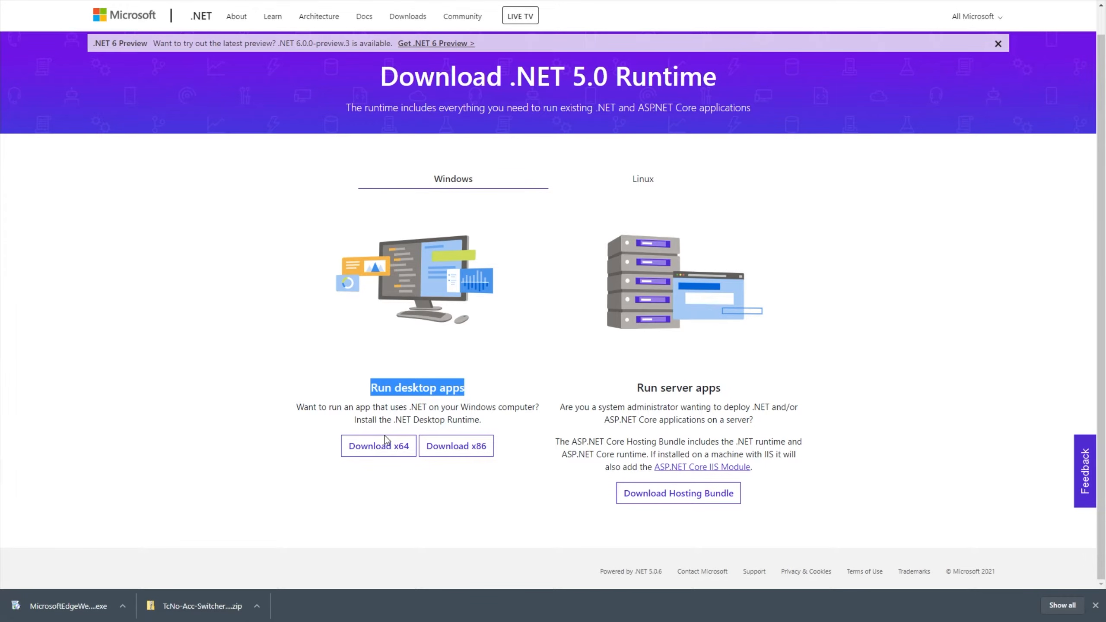
pyautogui.rightClick(379, 451)
pyautogui.click(399, 454)
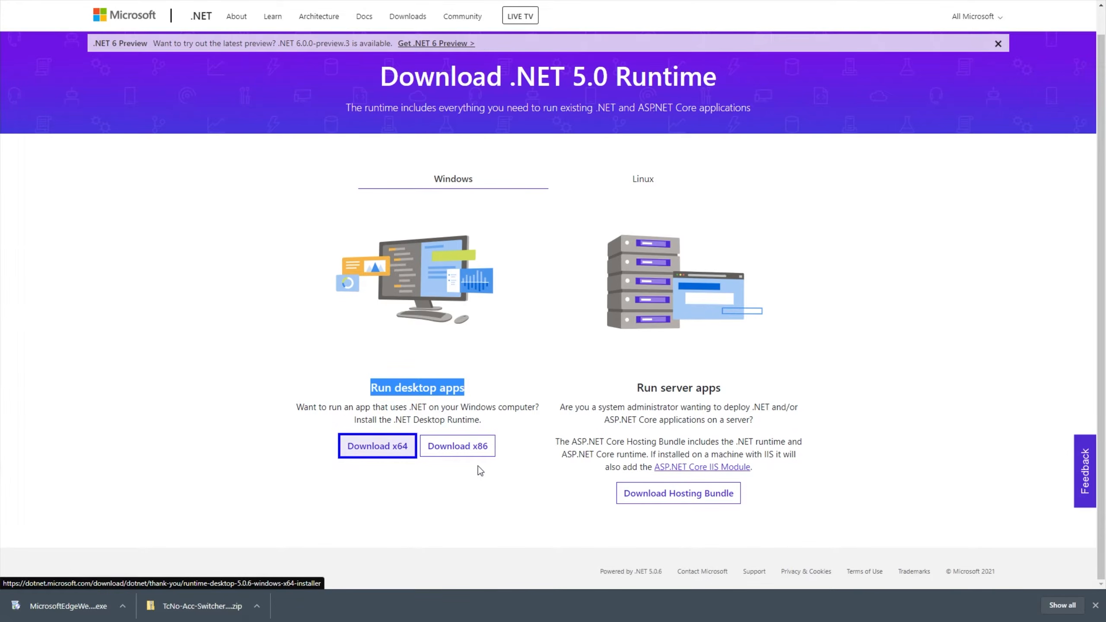
pyautogui.moveTo(627, 386); pyautogui.dragTo(723, 392)
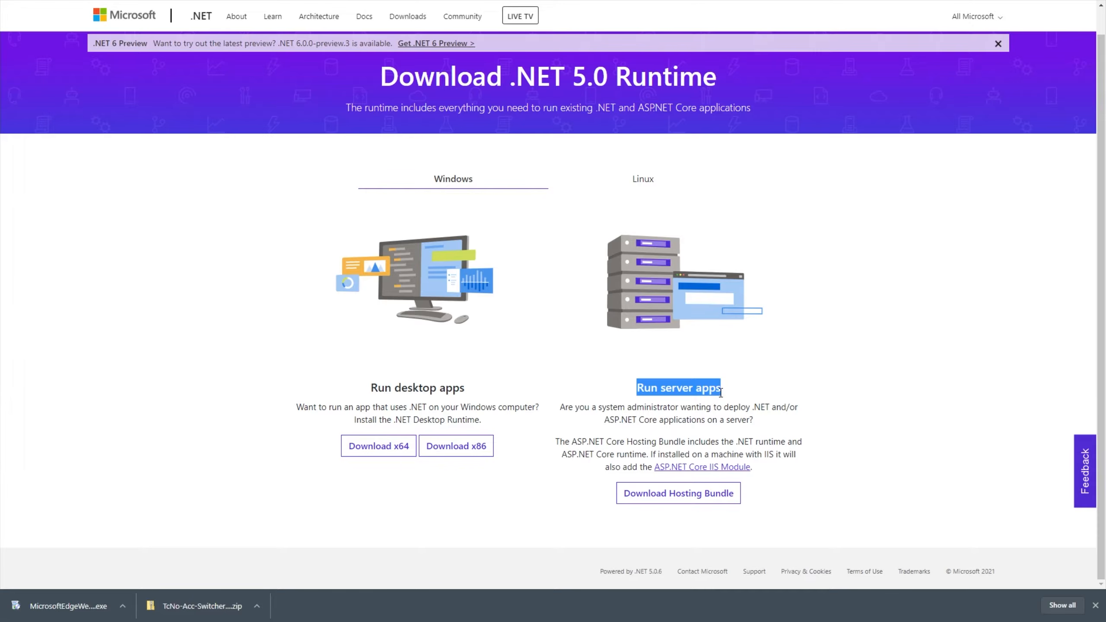
pyautogui.rightClick(683, 492)
pyautogui.click(712, 502)
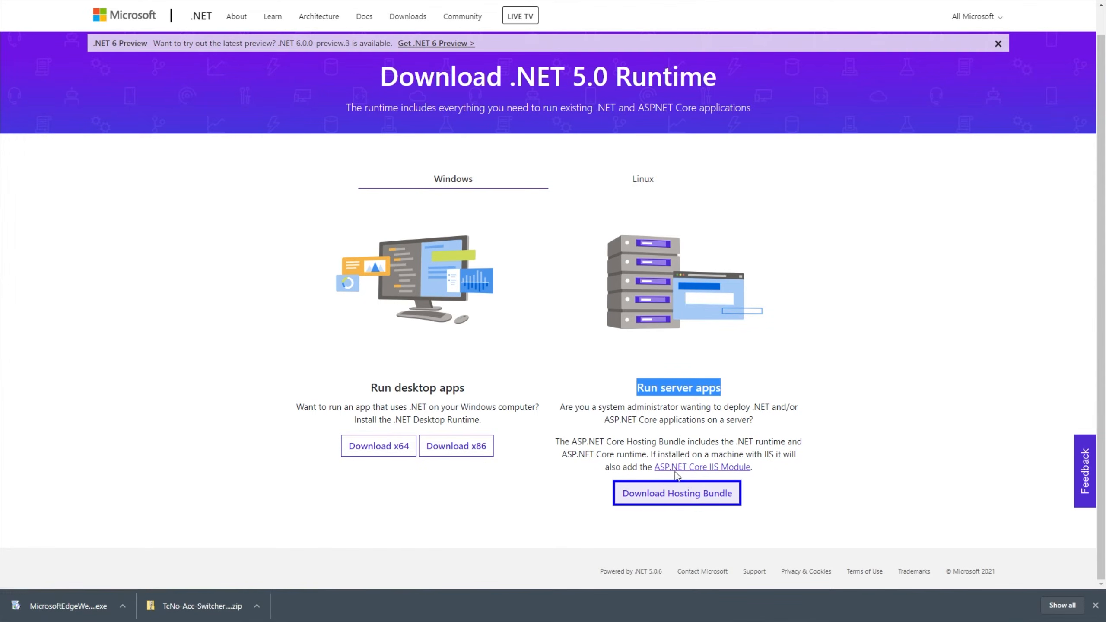
# Start the manual downloads of the .NET 5.0 Desktop Runtime x64 installer and the ASP.NET Core 5.0 Hosting Bundle
pyautogui.hotkey('ctrl', 'Tab')
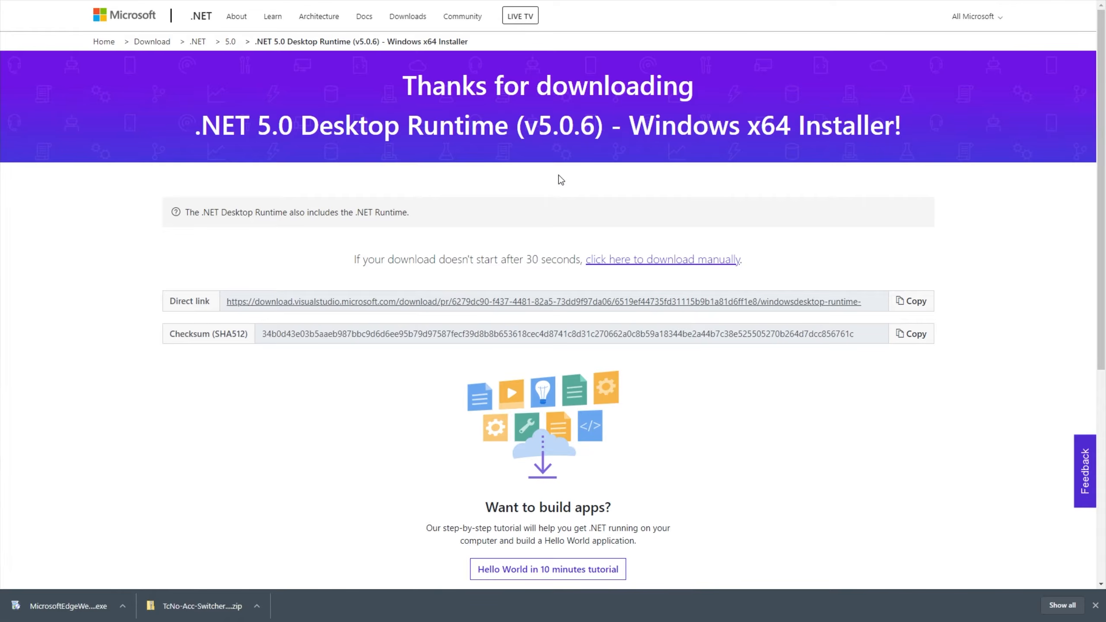
pyautogui.click(657, 261)
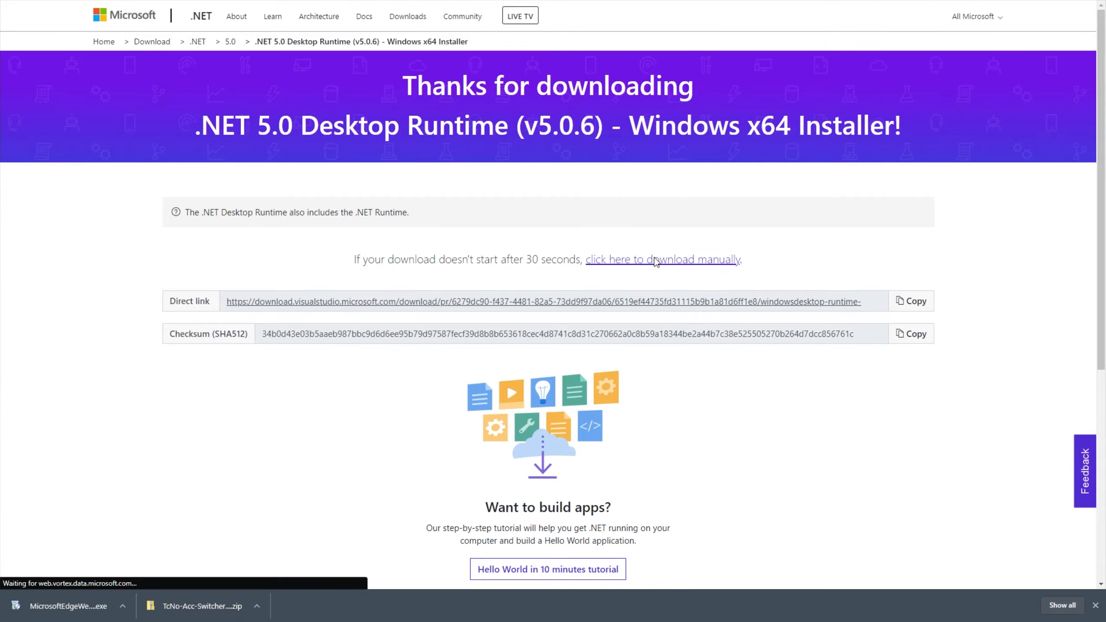
pyautogui.hotkey('ctrl', 'Tab')
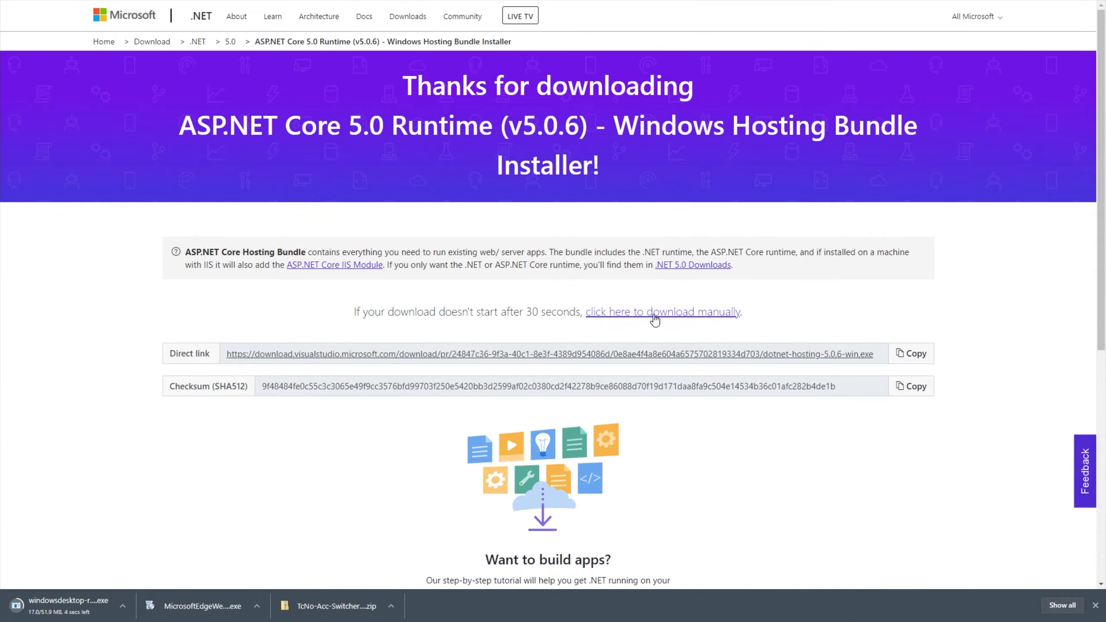
pyautogui.click(655, 317)
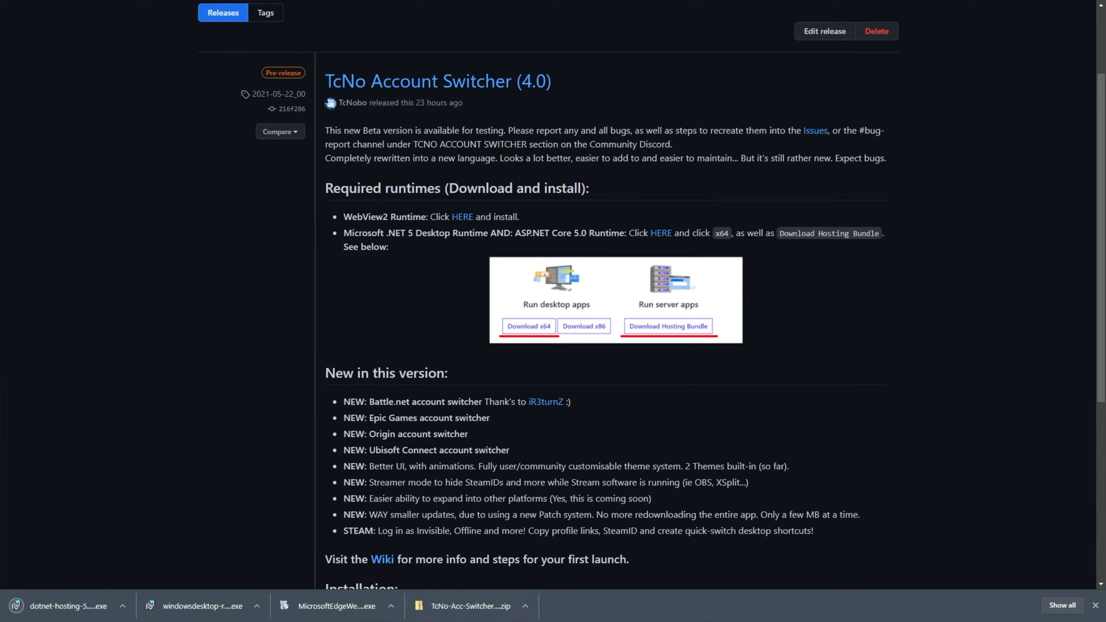
# Extract the TcNo-Acc-Switcher-BETA folder from the downloaded zip to the desktop, and view its contents in an enlarged window
pyautogui.click(475, 606)
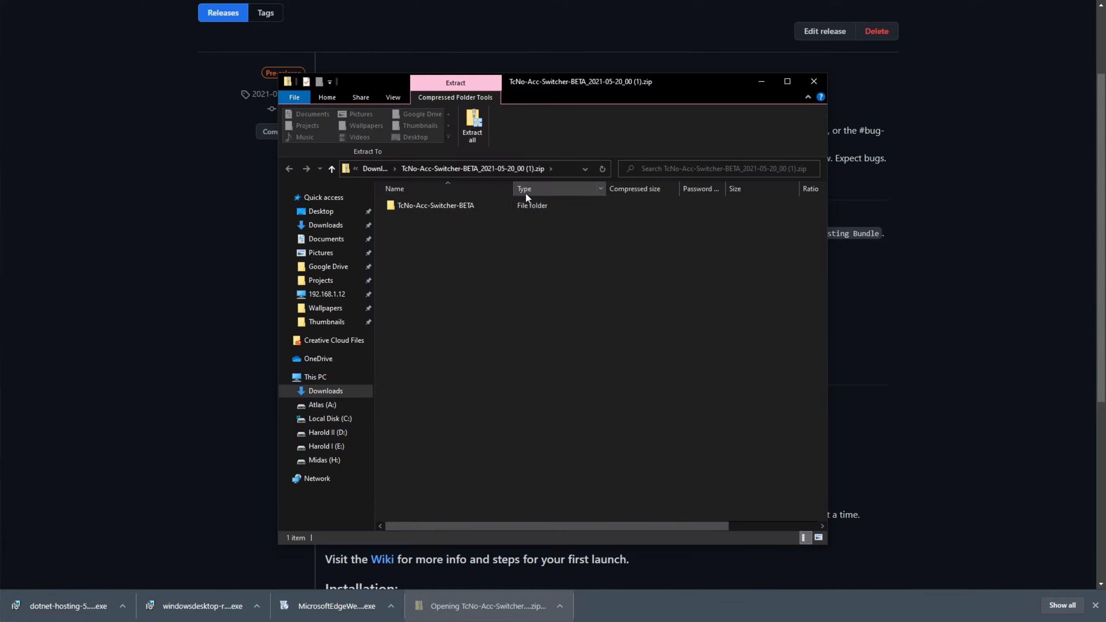
pyautogui.click(544, 205)
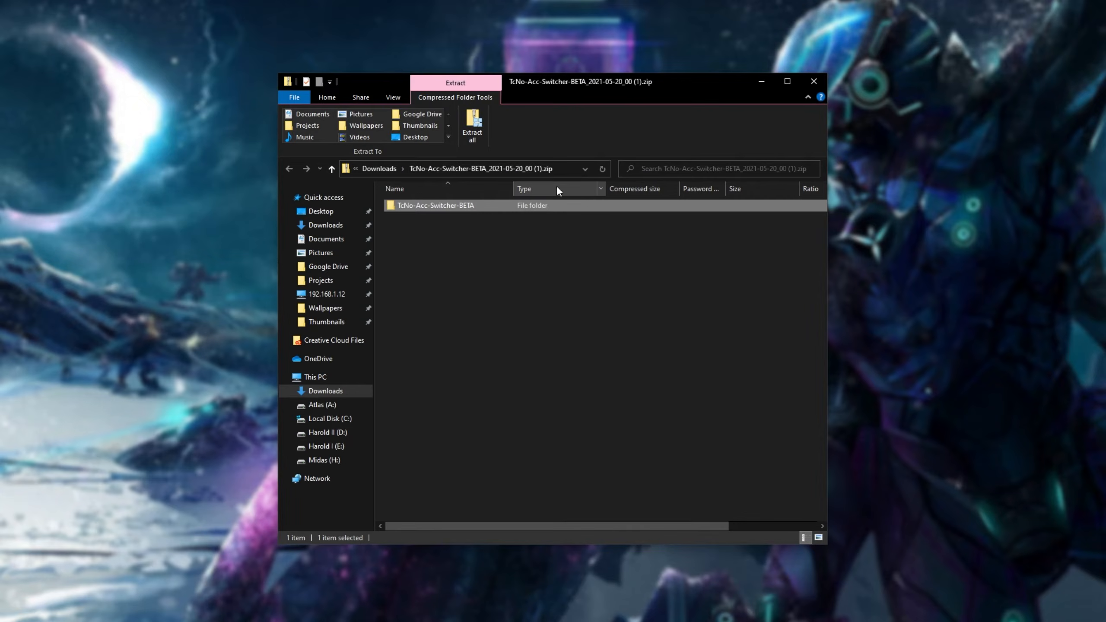
pyautogui.moveTo(525, 207); pyautogui.dragTo(574, 236)
pyautogui.click(813, 81)
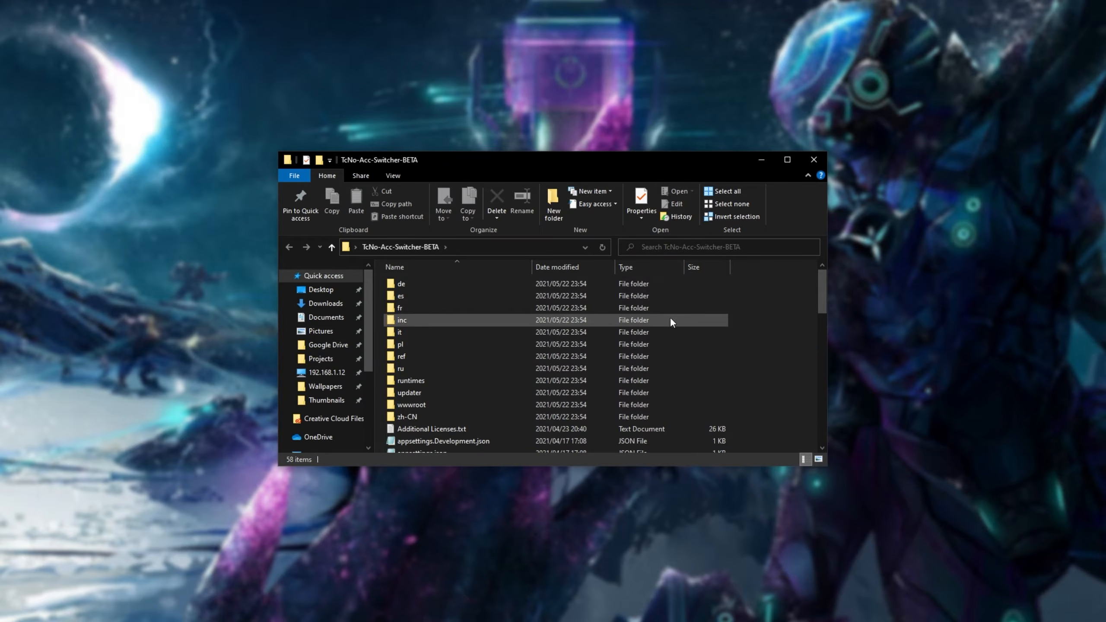
pyautogui.moveTo(831, 472); pyautogui.dragTo(882, 564)
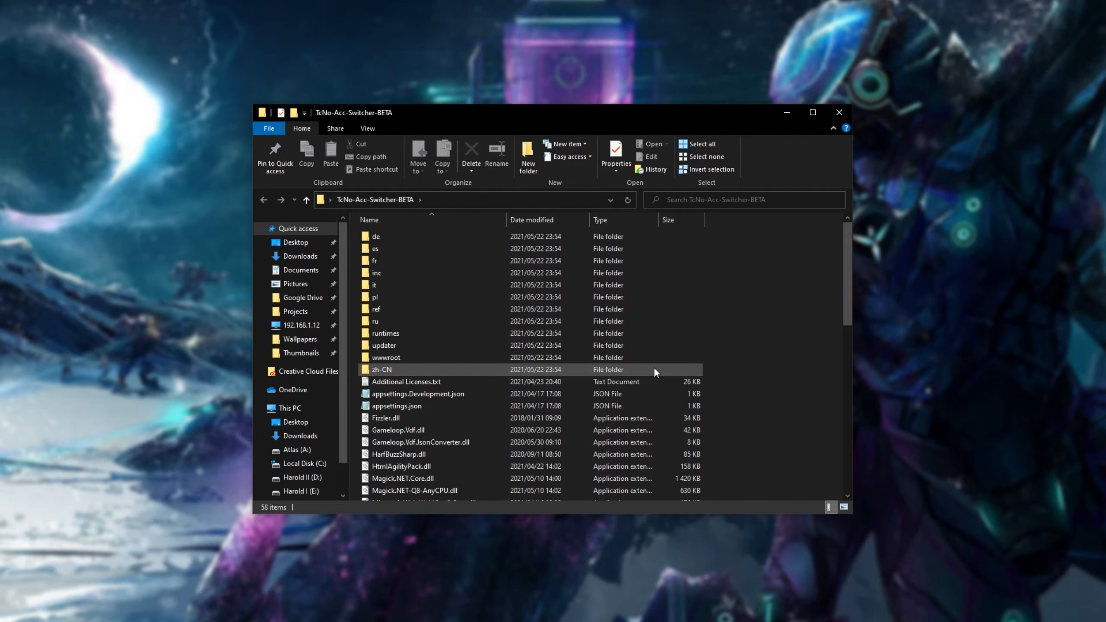
# Launch TcNo-Acc-Switcher.exe from the extracted folder, open its Epic Games account page, and minimize the folder window
pyautogui.scroll(-10, 655, 369)
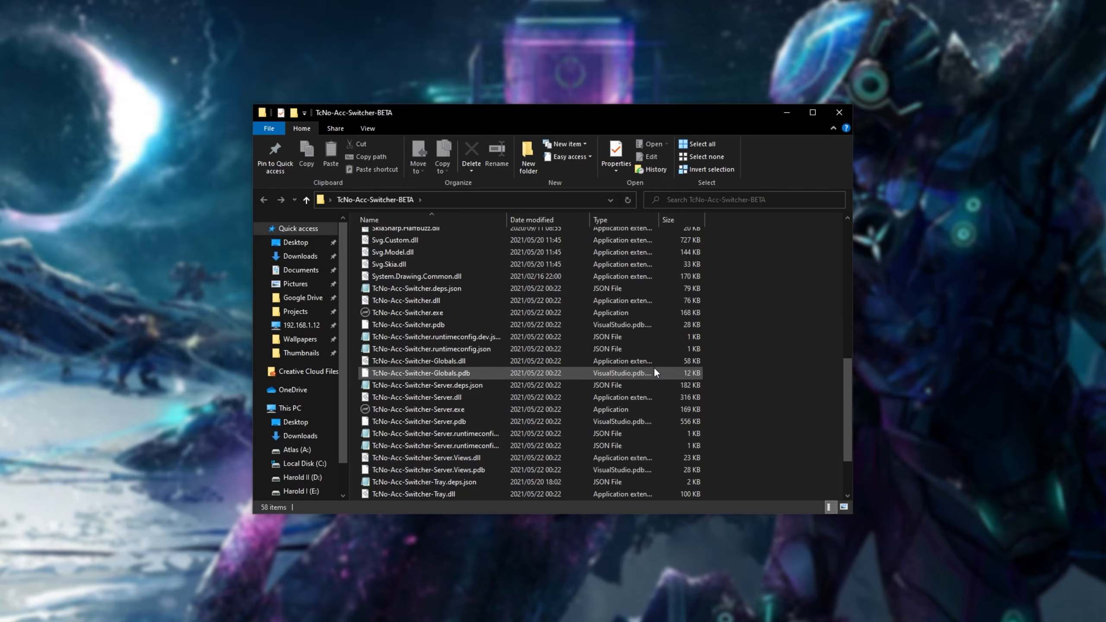
pyautogui.click(531, 308)
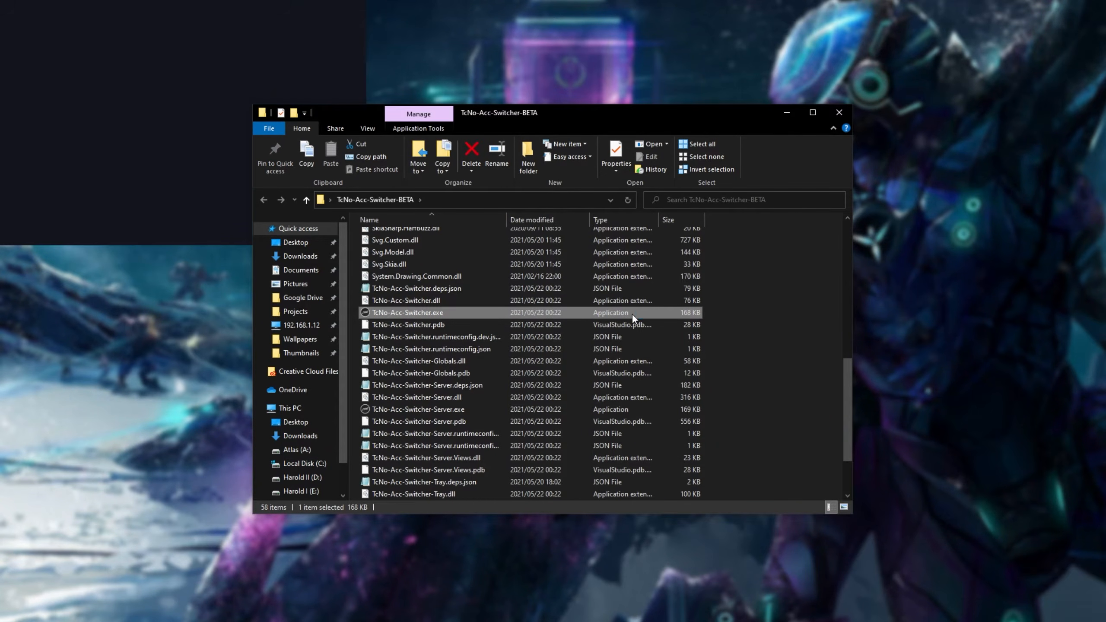
pyautogui.moveTo(168, 2); pyautogui.dragTo(586, 197)
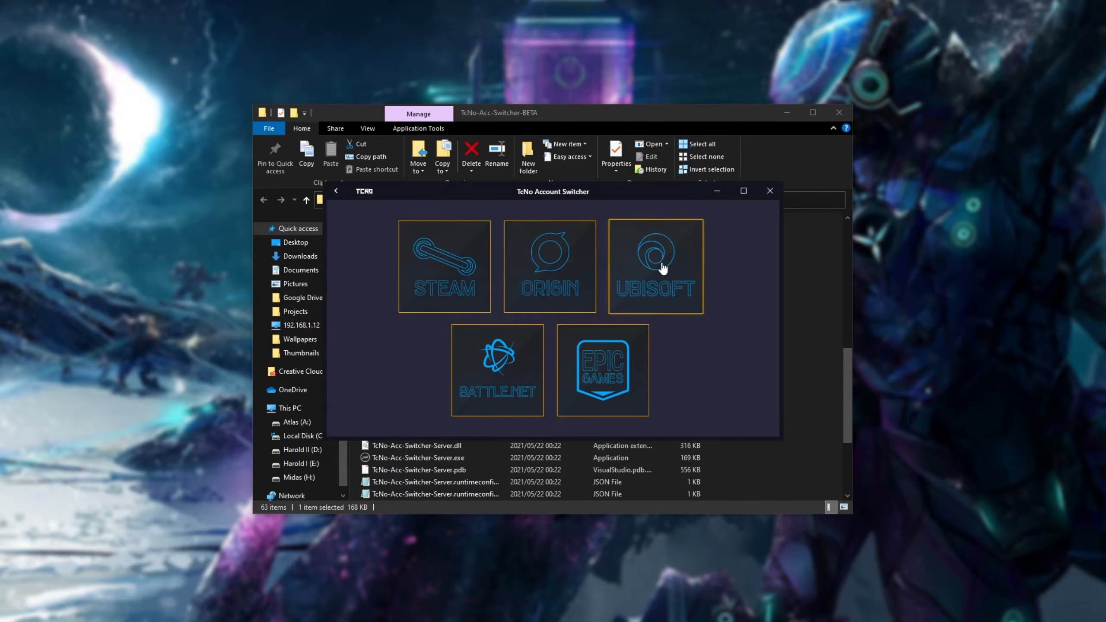
pyautogui.click(619, 362)
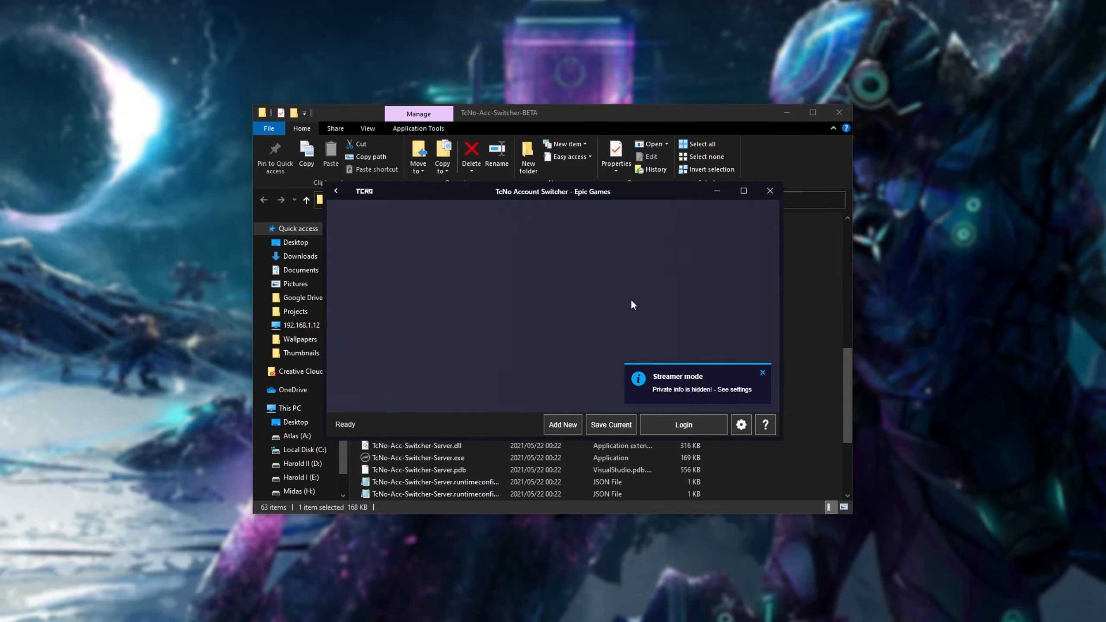
pyautogui.click(787, 113)
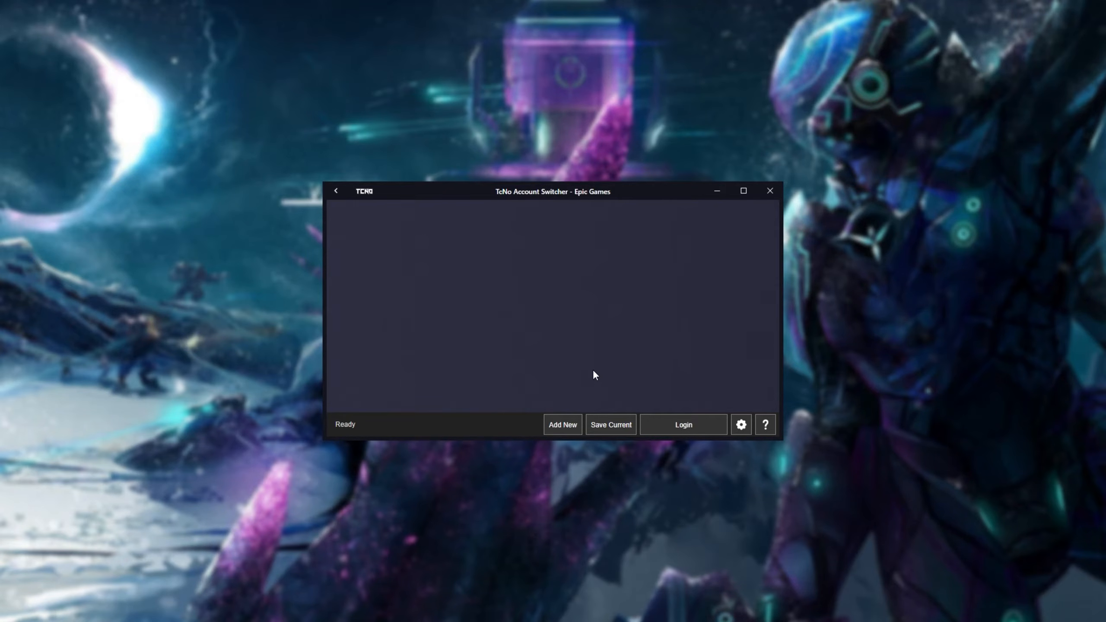
# Start adding a new account from the switcher, sign in with Epic Games, and view that account's game library
pyautogui.click(564, 429)
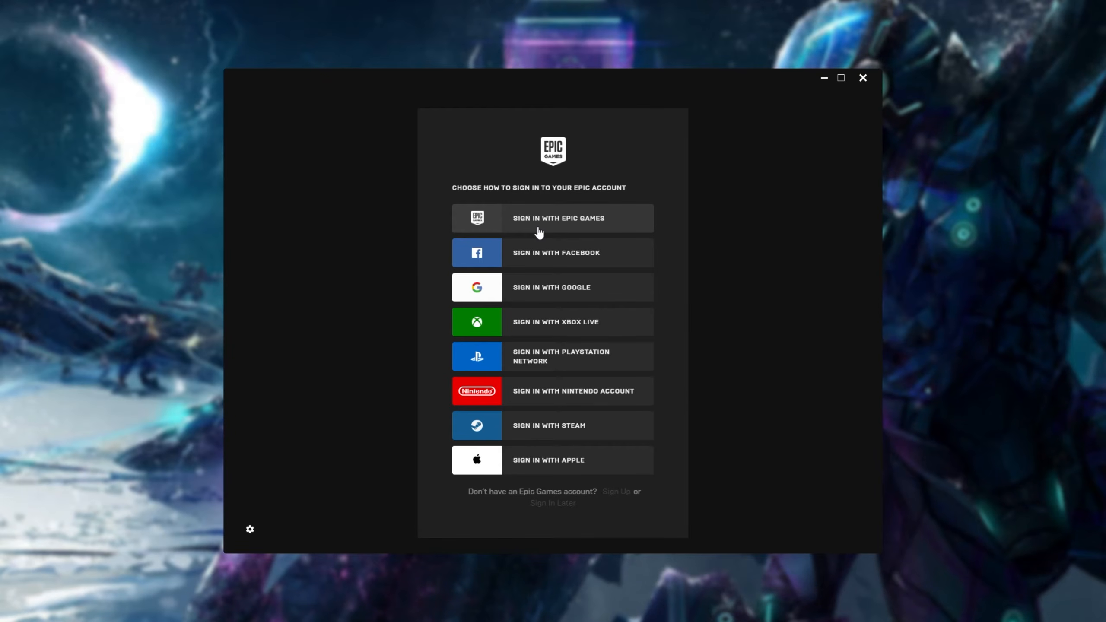
pyautogui.click(505, 228)
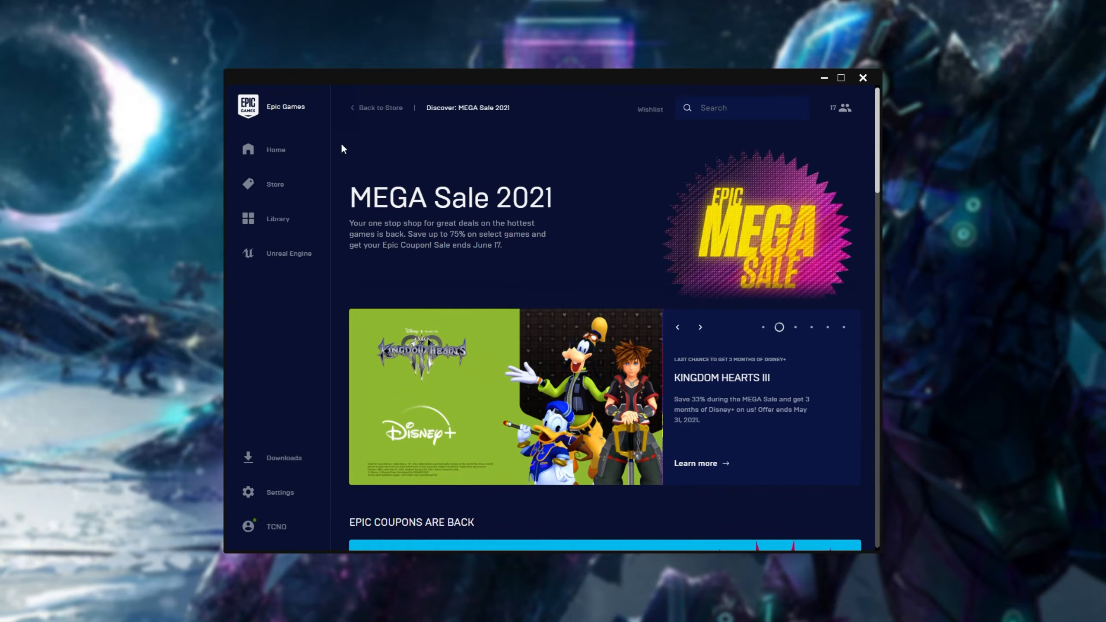
pyautogui.scroll(-5, 577, 187)
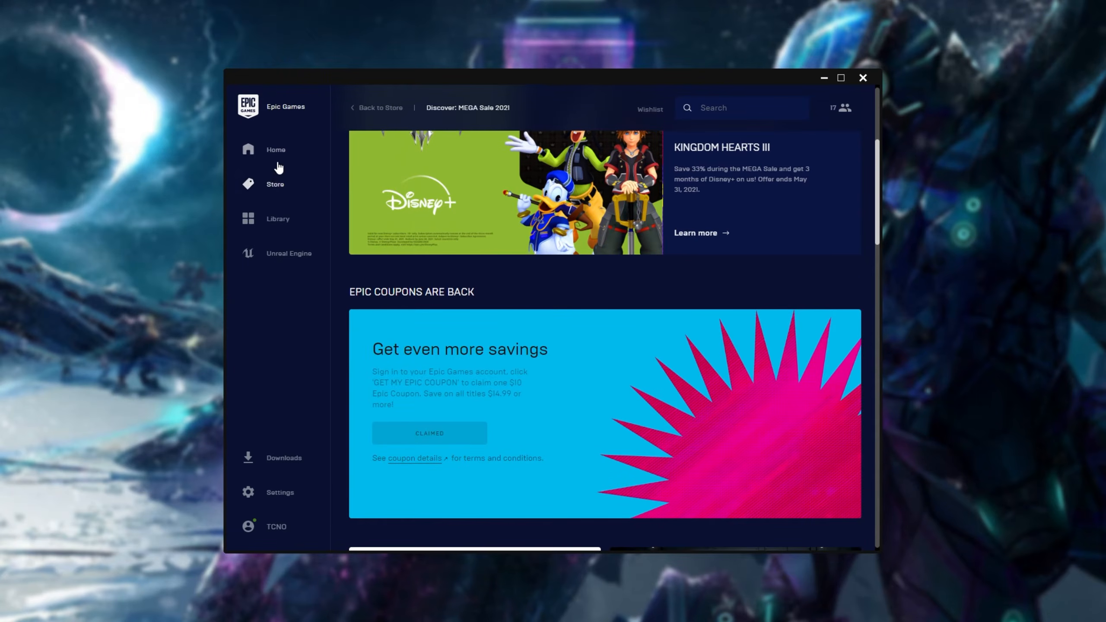
pyautogui.click(278, 220)
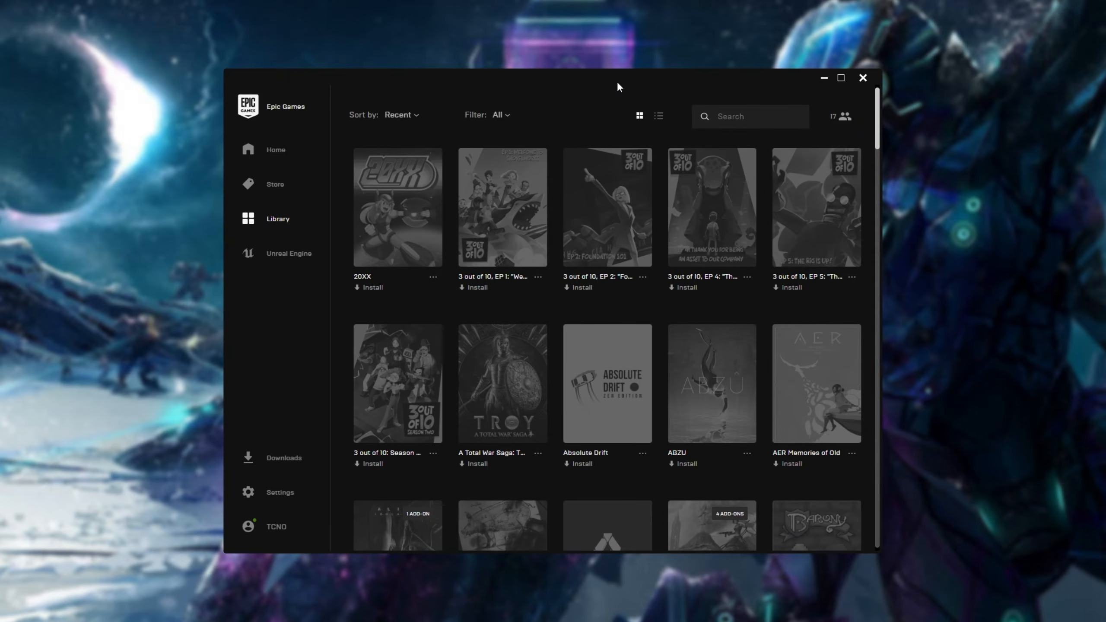
# Return to the account switcher and save the currently logged-in Epic account under the name TCNO
pyautogui.moveTo(617, 82); pyautogui.dragTo(402, 69)
pyautogui.click(772, 253)
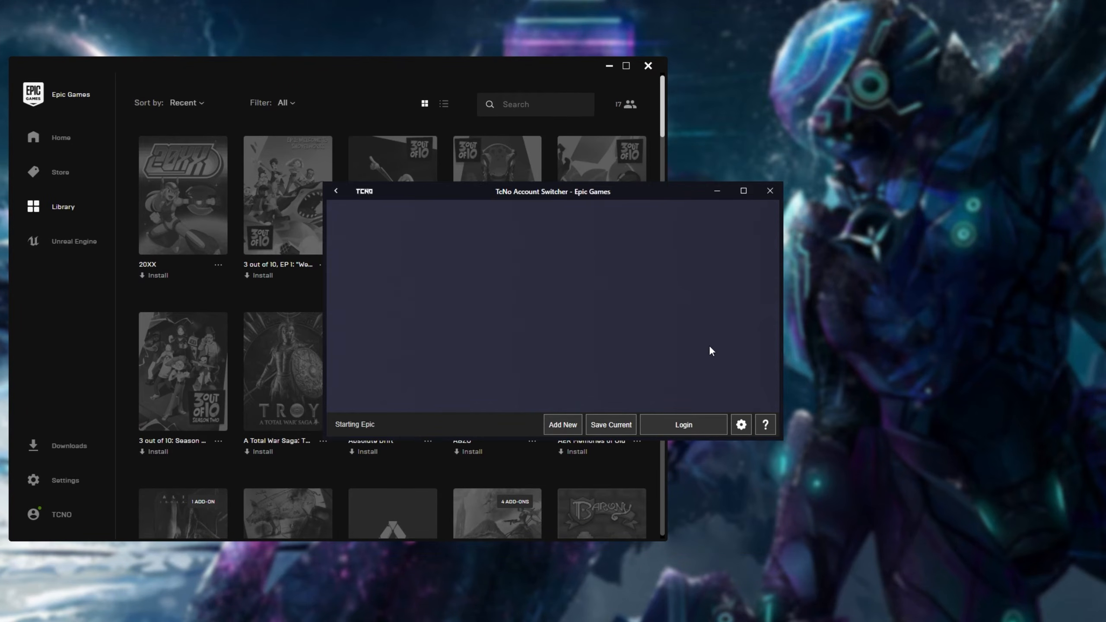
pyautogui.click(611, 425)
pyautogui.write('TCNO')
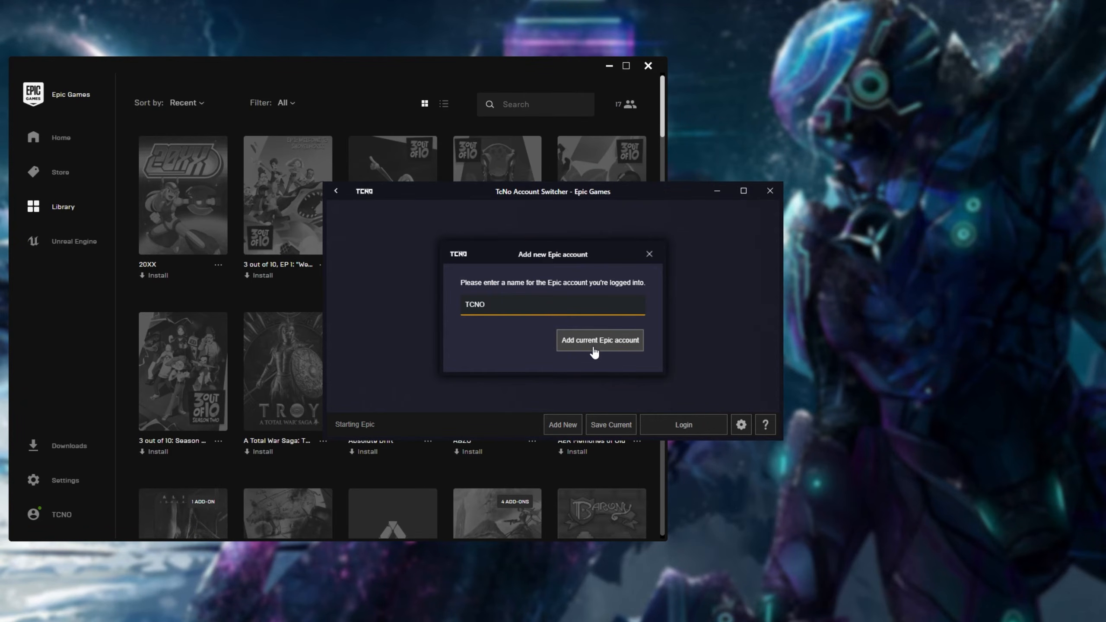
pyautogui.click(595, 353)
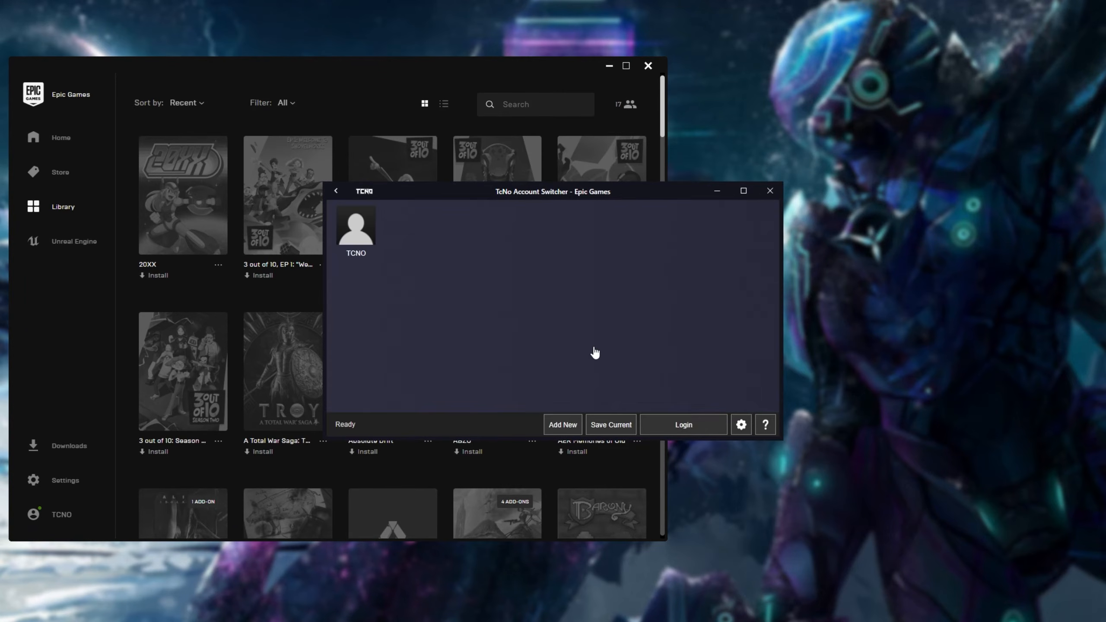
# Examine the swap, rename and forget options for the saved TCNO account and check the account shown in the Epic launcher
pyautogui.rightClick(372, 244)
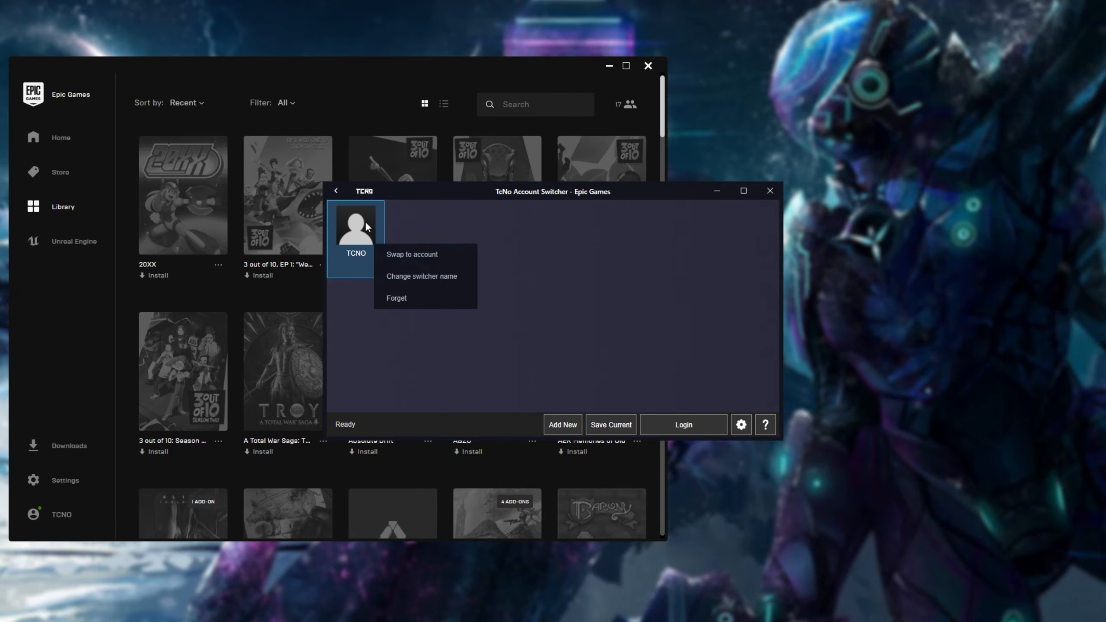
pyautogui.click(600, 345)
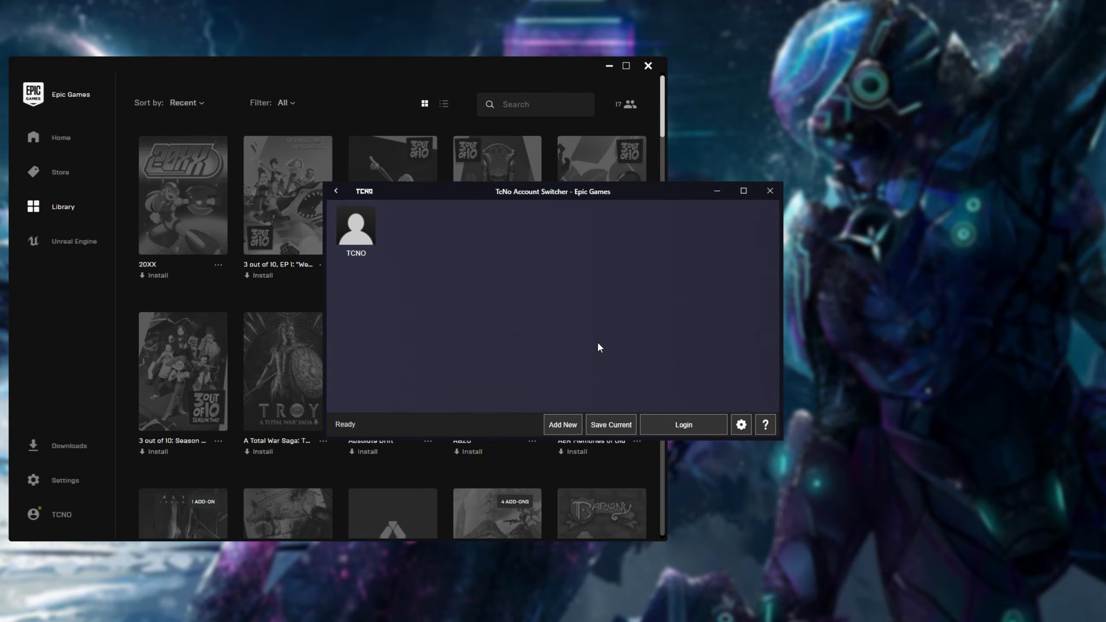
pyautogui.moveTo(229, 92); pyautogui.dragTo(418, 91)
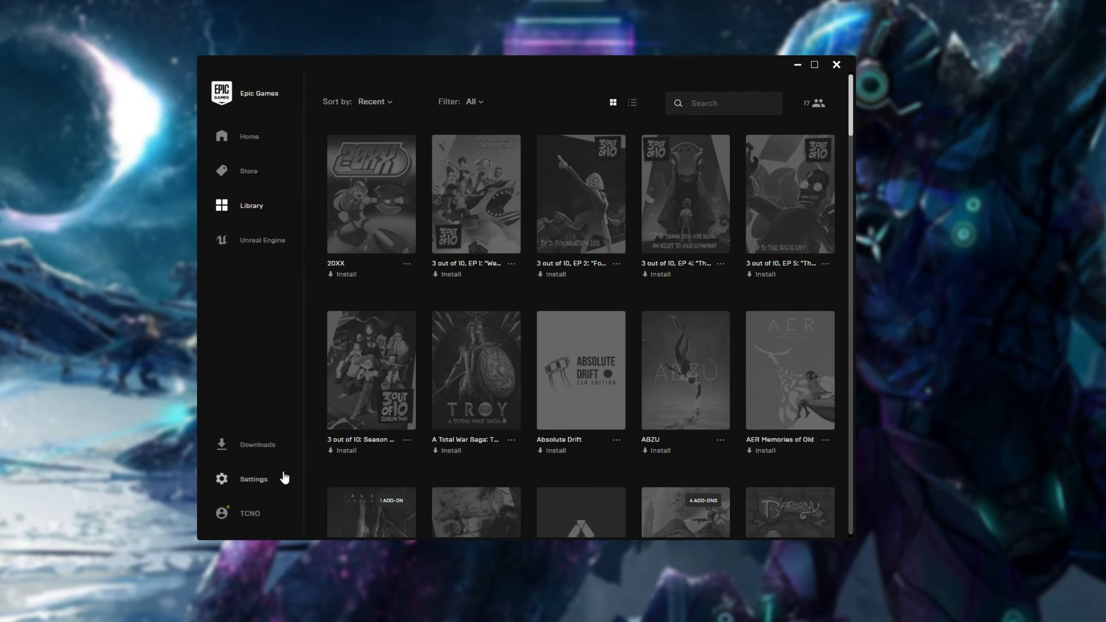
pyautogui.moveTo(624, 78); pyautogui.dragTo(453, 70)
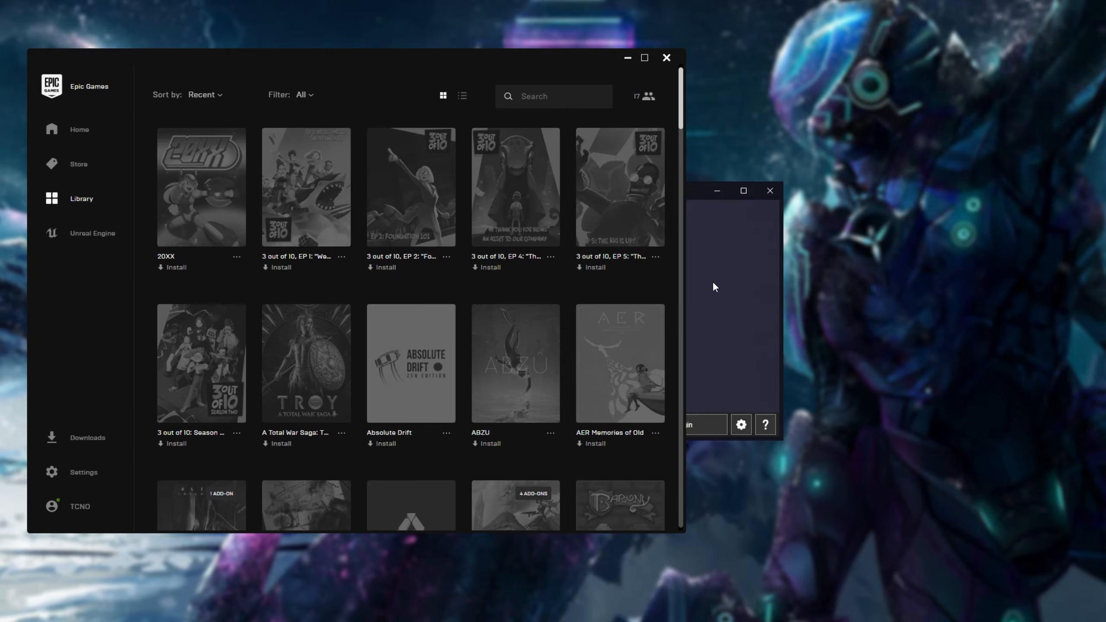
pyautogui.click(715, 286)
pyautogui.rightClick(357, 227)
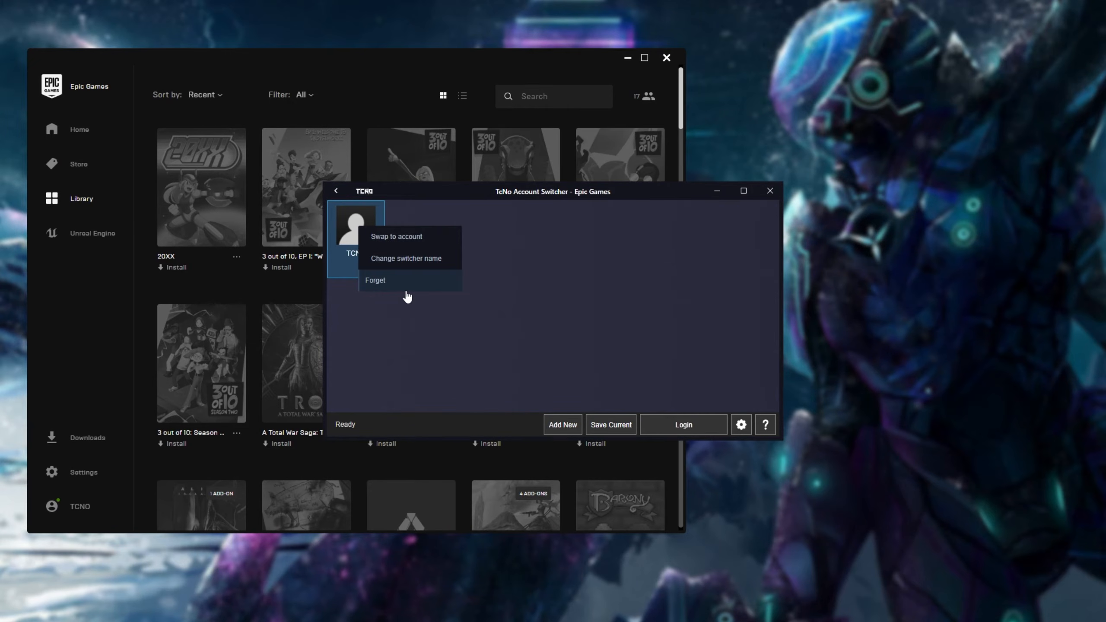
pyautogui.click(465, 323)
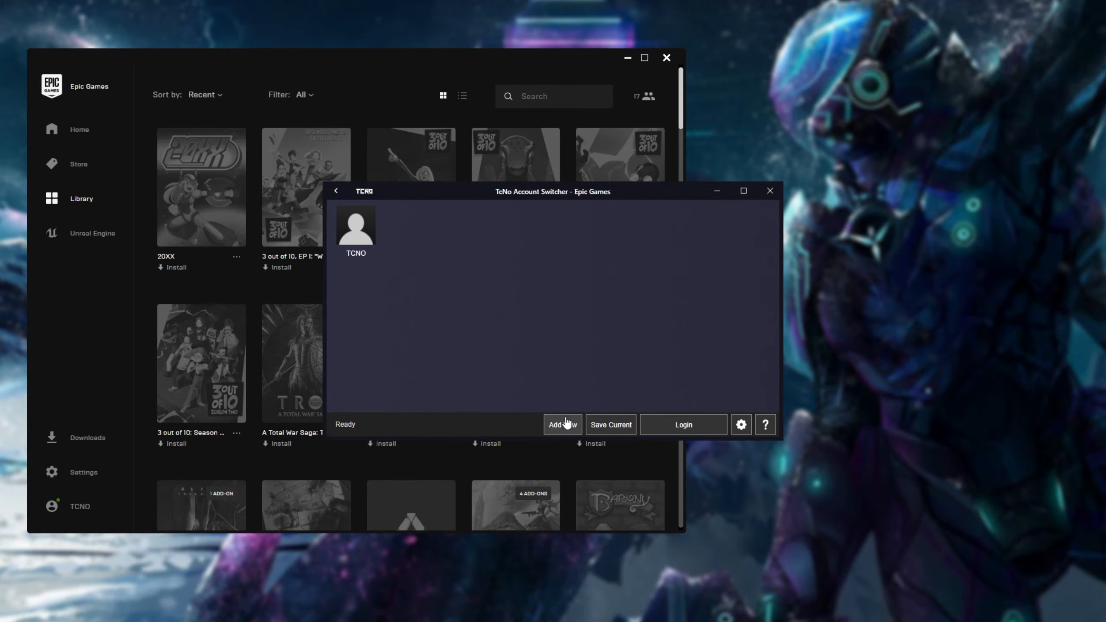
# Add another new account from the switcher and choose to sign in to the launcher with Epic Games
pyautogui.moveTo(507, 57); pyautogui.dragTo(563, 60)
pyautogui.moveTo(664, 63); pyautogui.dragTo(617, 61)
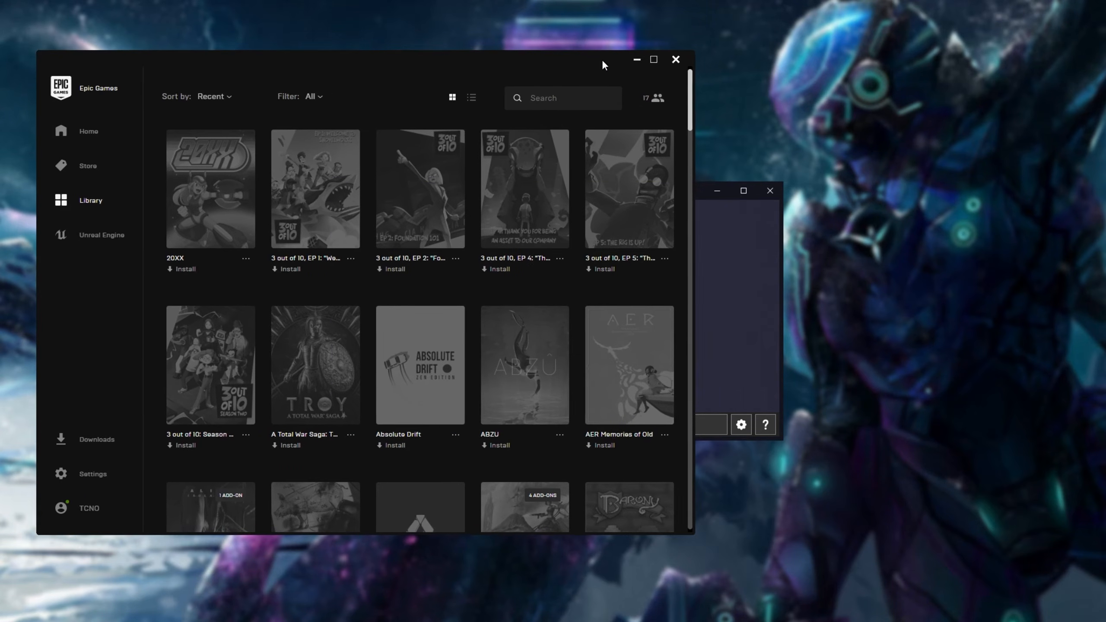
pyautogui.click(733, 270)
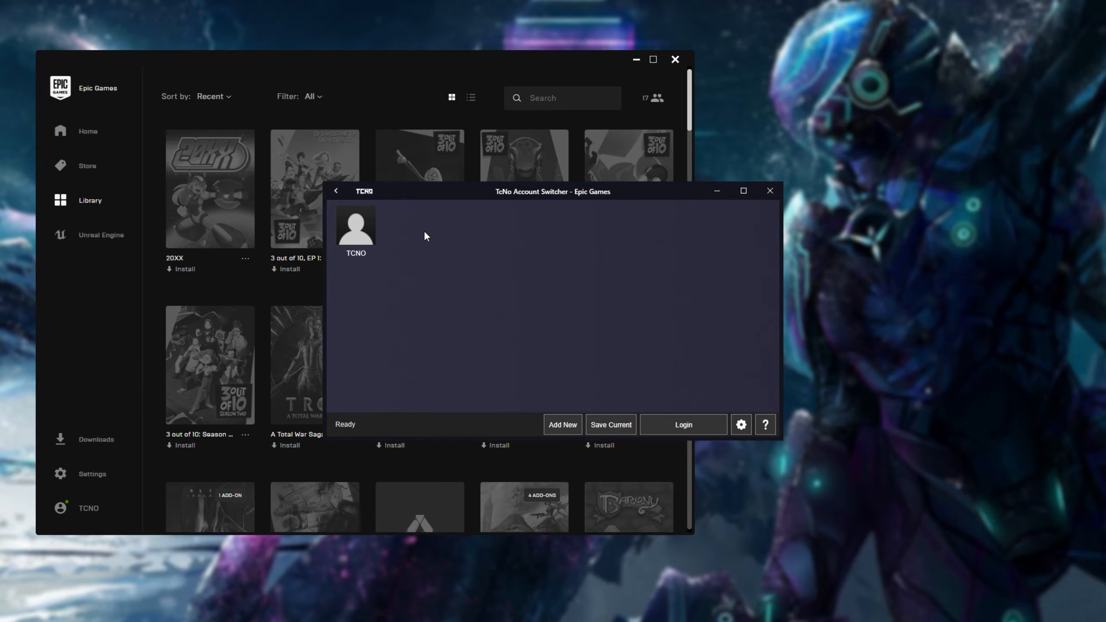
pyautogui.click(563, 425)
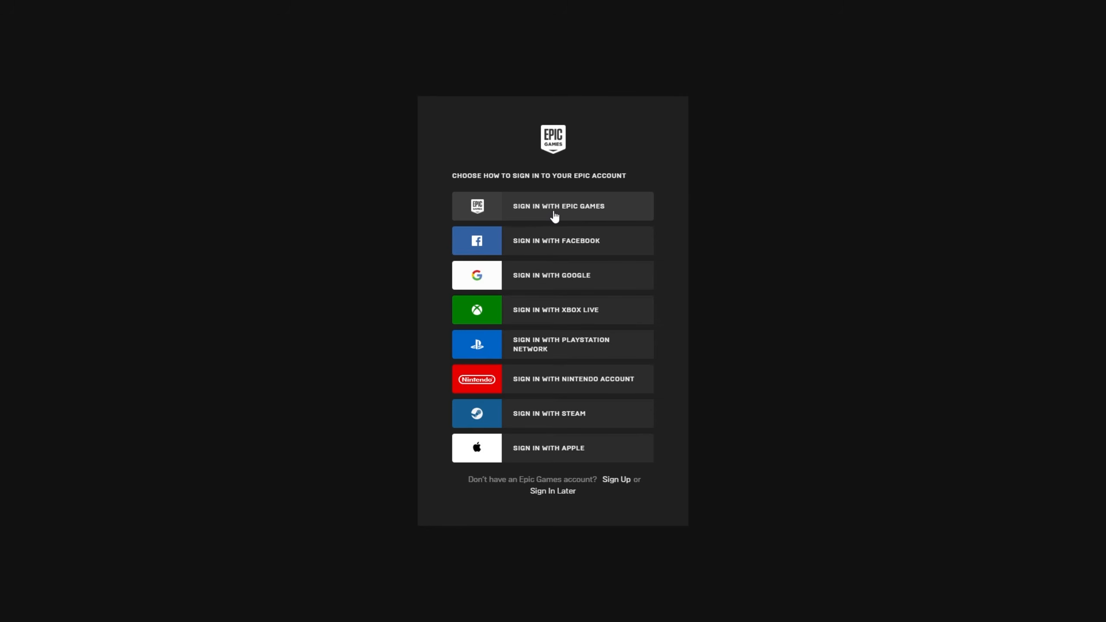
pyautogui.click(558, 218)
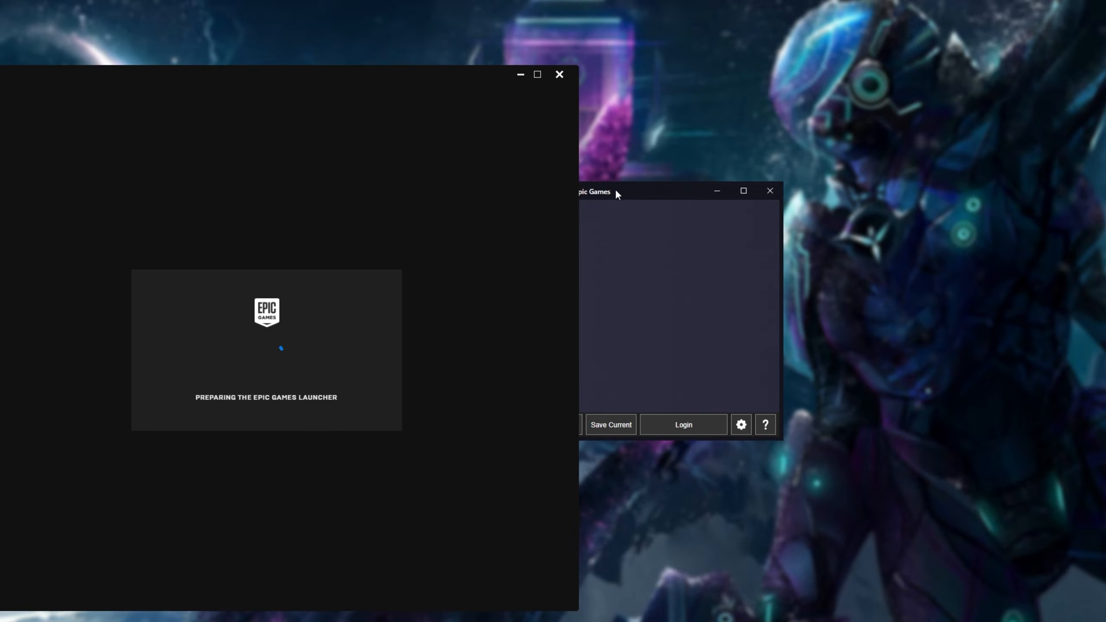
# Move the switcher beside the launcher and save the second logged-in Epic account under a custom name
pyautogui.moveTo(613, 188); pyautogui.dragTo(707, 191)
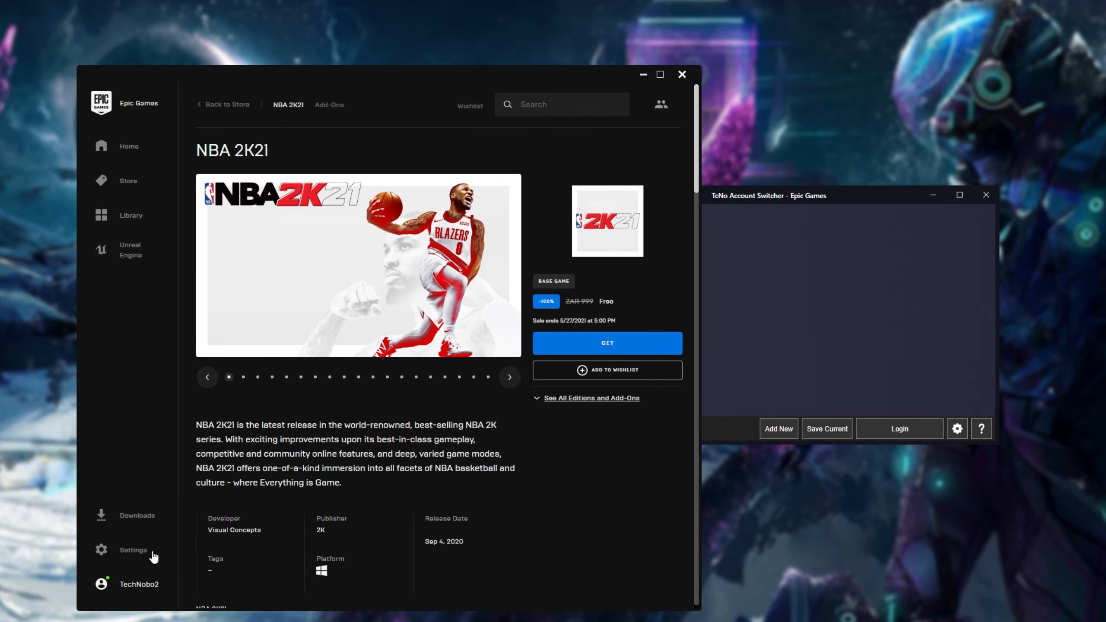
pyautogui.click(754, 321)
pyautogui.click(830, 430)
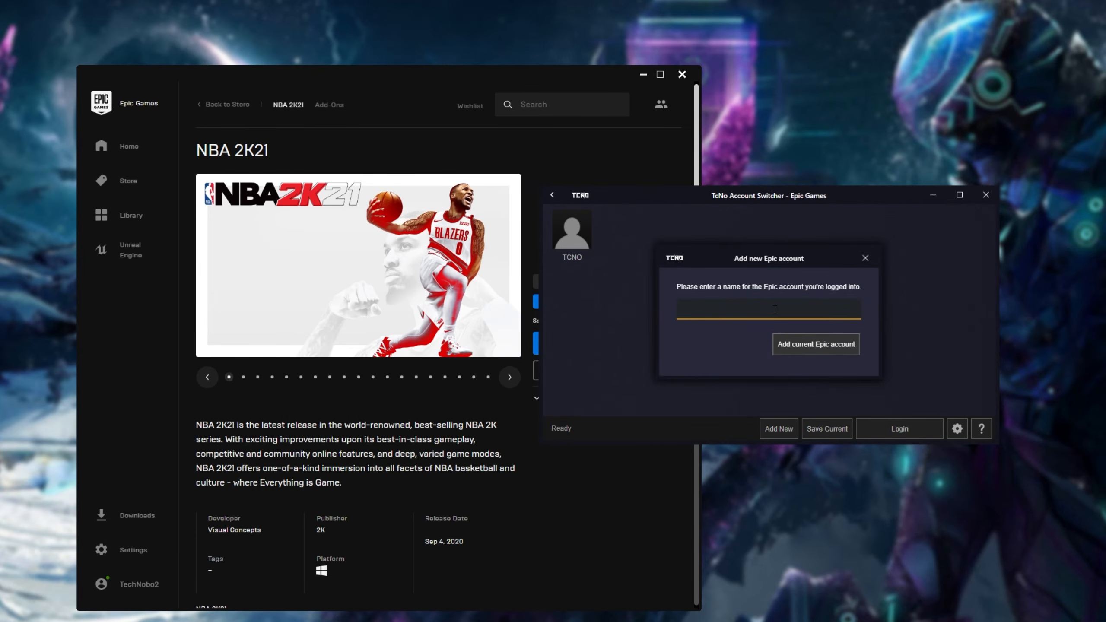
pyautogui.write('Kevin')
pyautogui.click(803, 347)
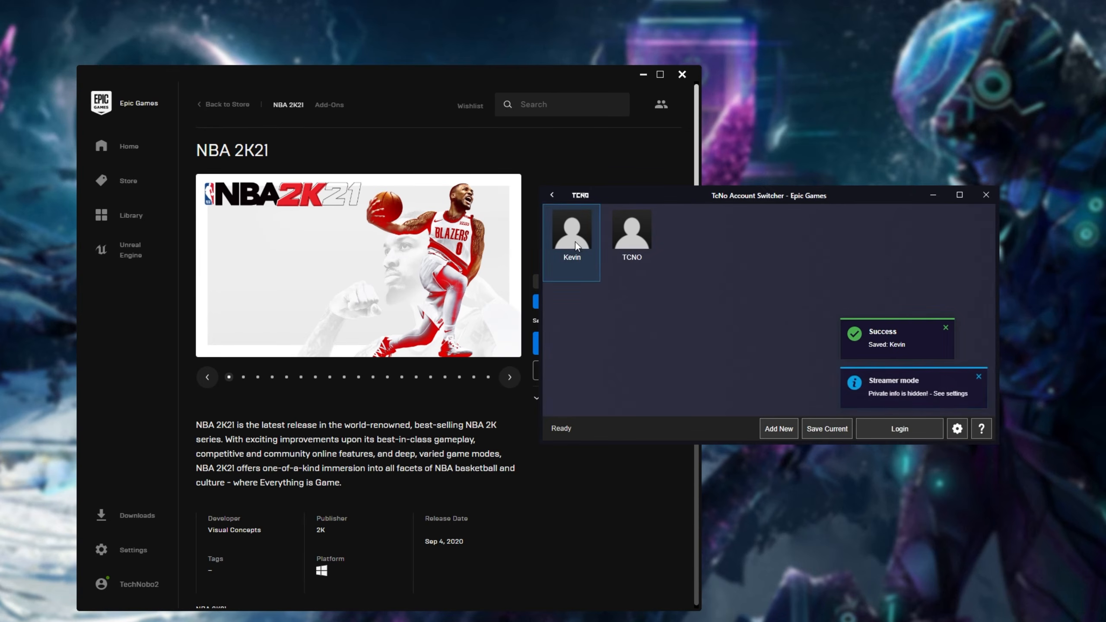
# Examine the swap, rename and forget options offered for each of the two saved accounts
pyautogui.click(617, 254)
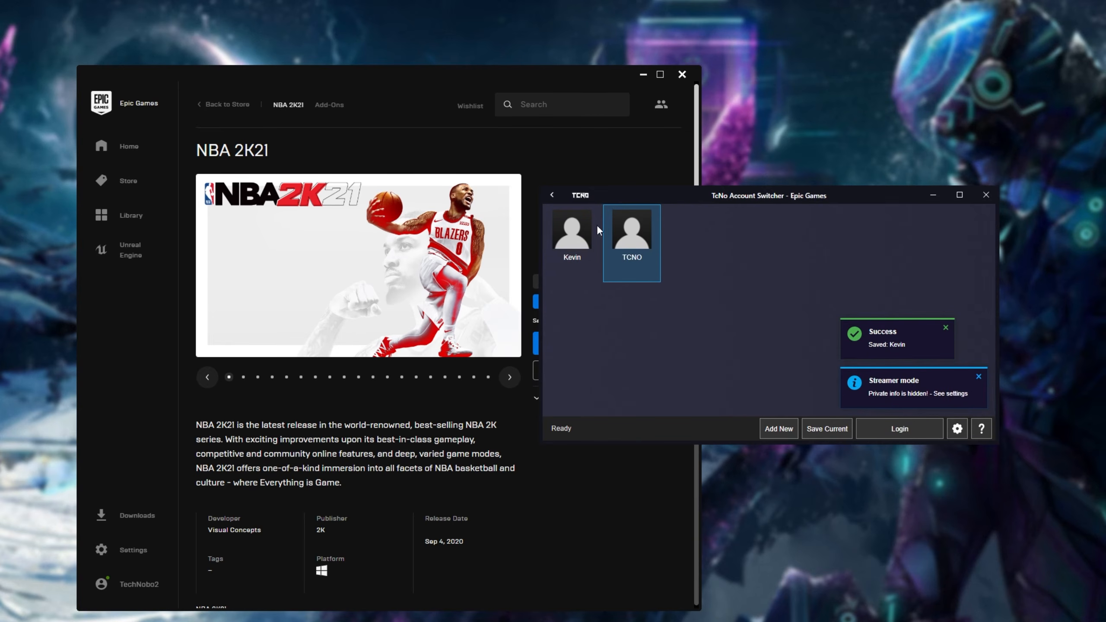
pyautogui.rightClick(624, 232)
pyautogui.rightClick(580, 231)
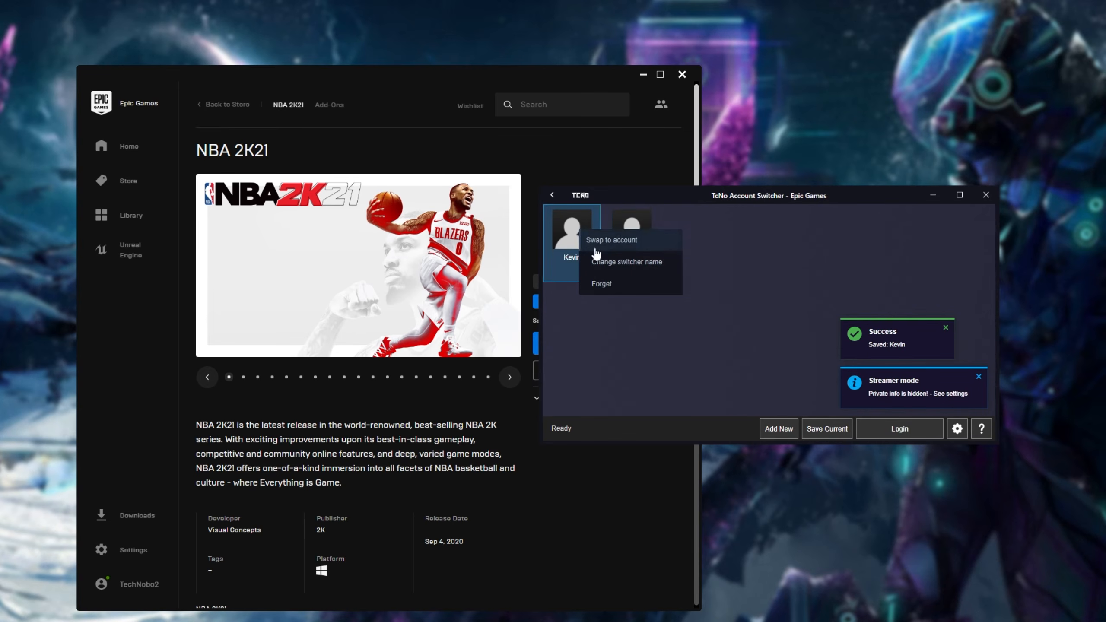
pyautogui.click(634, 241)
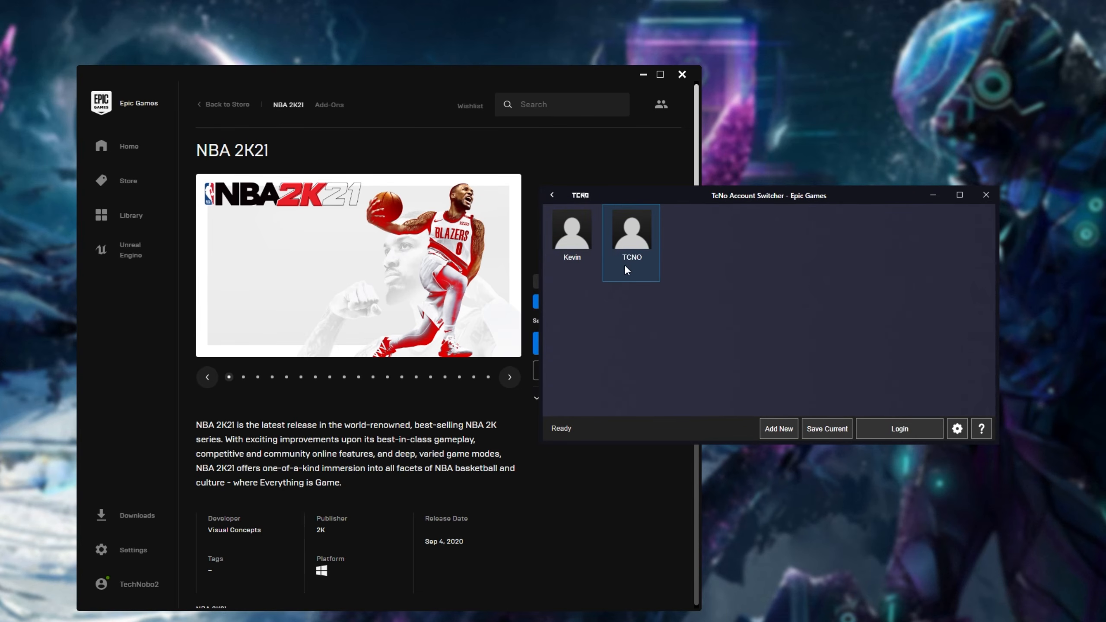
# Check which account is signed in to the Epic Games launcher, then bring the account switcher back to the front
pyautogui.moveTo(550, 75); pyautogui.dragTo(745, 64)
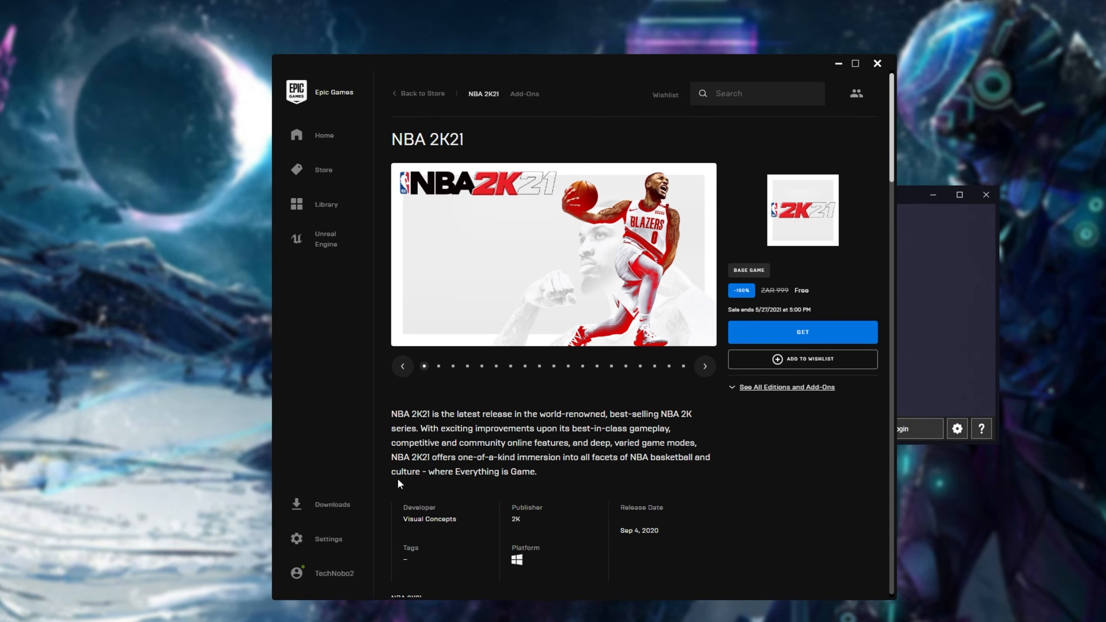
pyautogui.click(296, 574)
pyautogui.click(829, 477)
pyautogui.moveTo(707, 74); pyautogui.dragTo(592, 65)
pyautogui.click(907, 308)
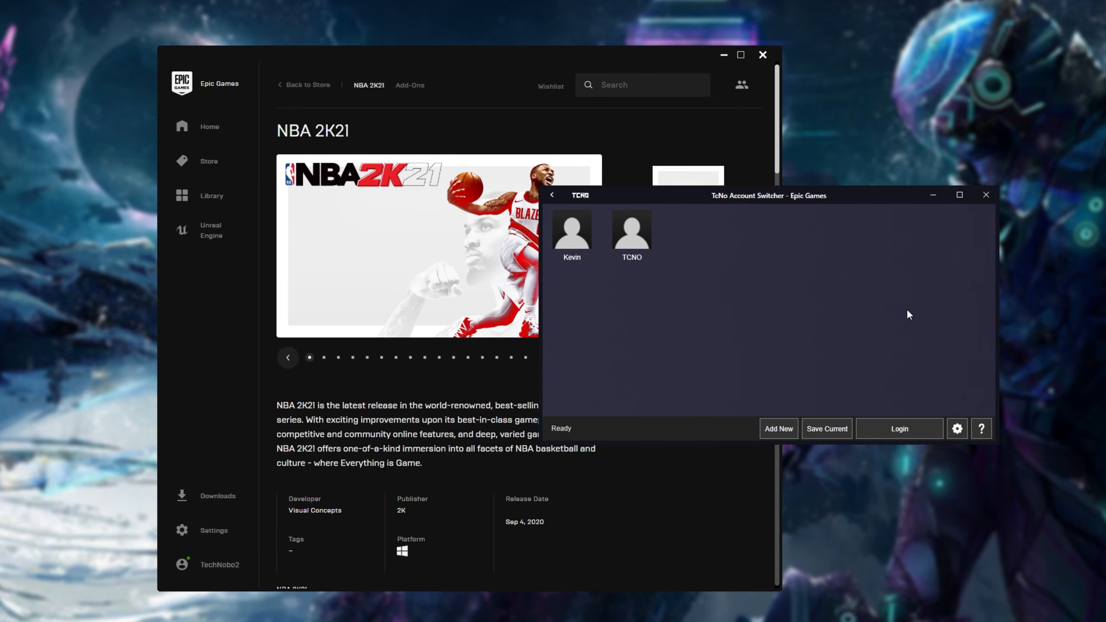
# Swap to the saved TCNO account, arrange the launcher and switcher windows side by side, and close the launcher
pyautogui.doubleClick(647, 246)
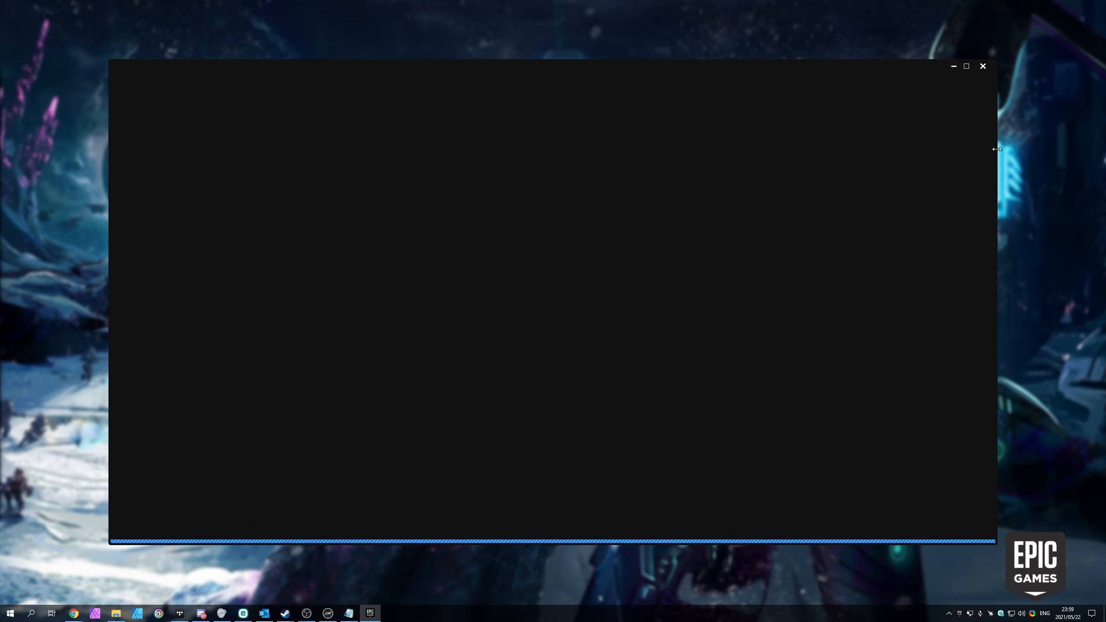
pyautogui.moveTo(997, 150); pyautogui.dragTo(554, 150)
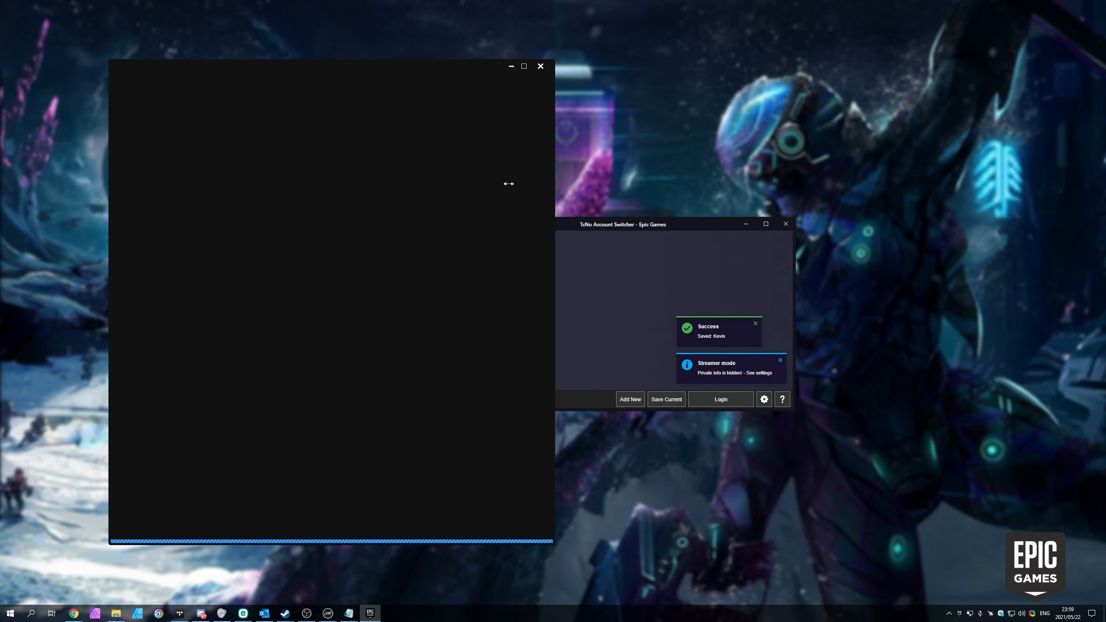
pyautogui.moveTo(633, 221); pyautogui.dragTo(698, 225)
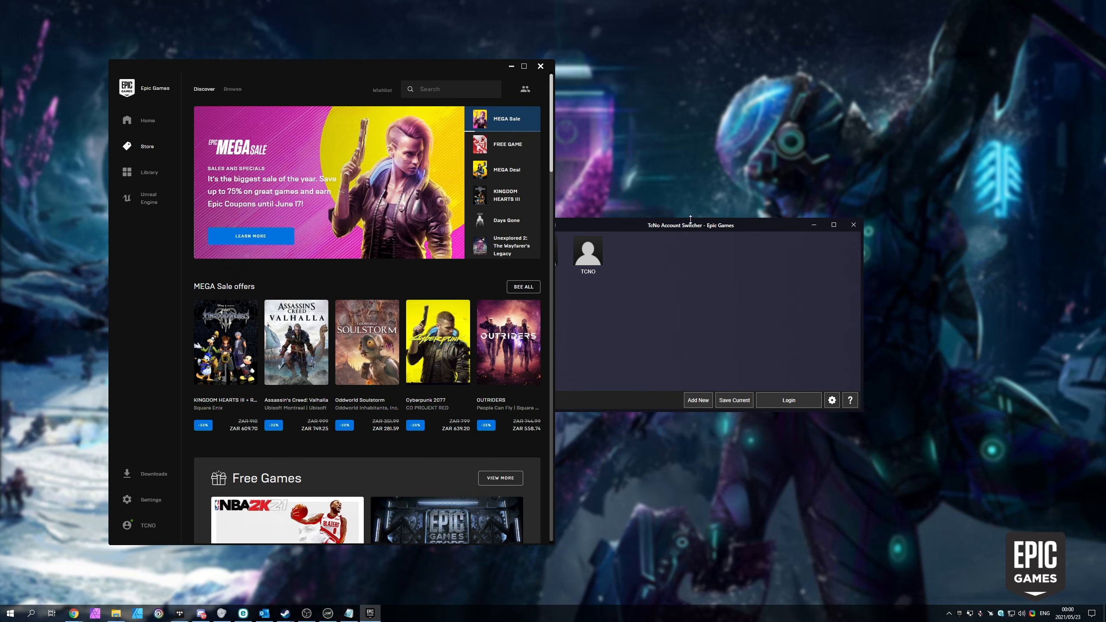
pyautogui.click(541, 66)
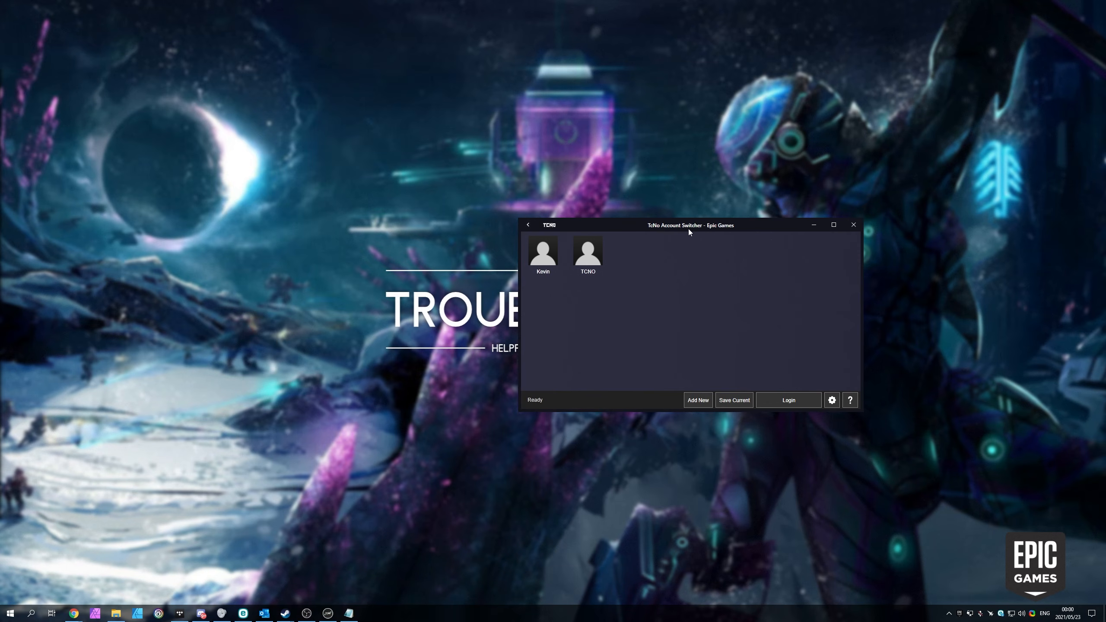
# Show the switcher's information dialog, open its Bug report/Feature request link, and close the browser window
pyautogui.moveTo(688, 228); pyautogui.dragTo(505, 231)
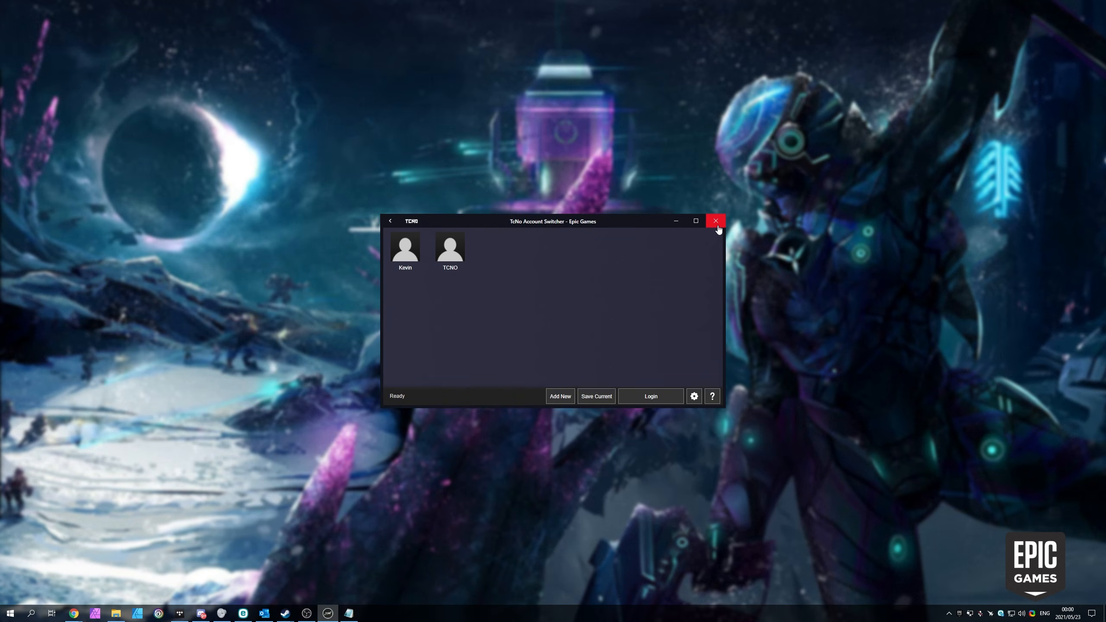
pyautogui.click(718, 227)
pyautogui.click(712, 396)
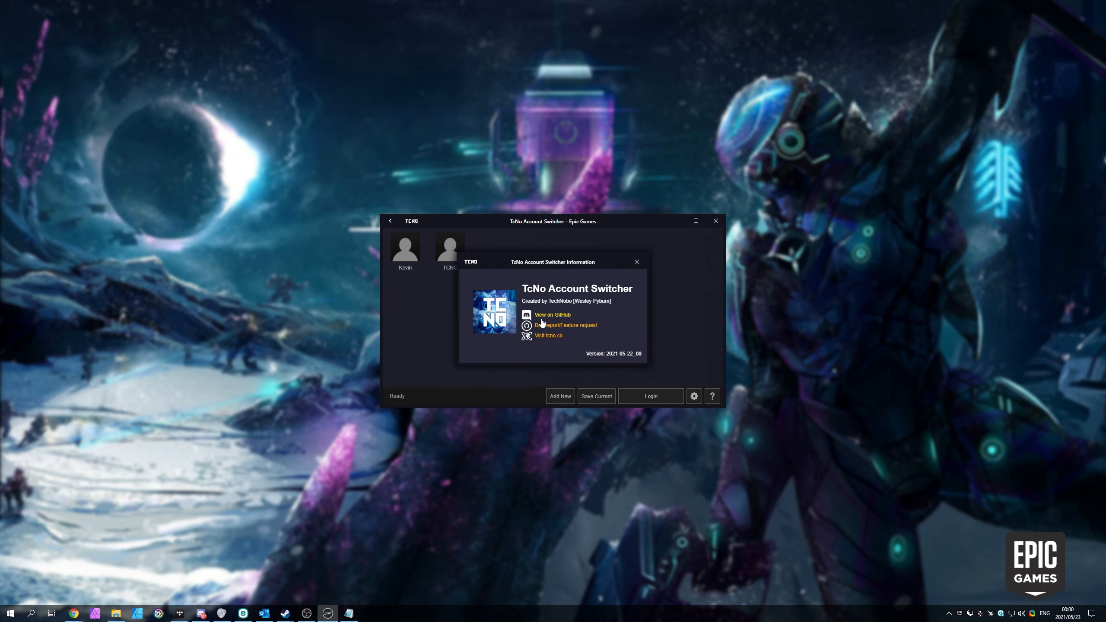
pyautogui.click(565, 326)
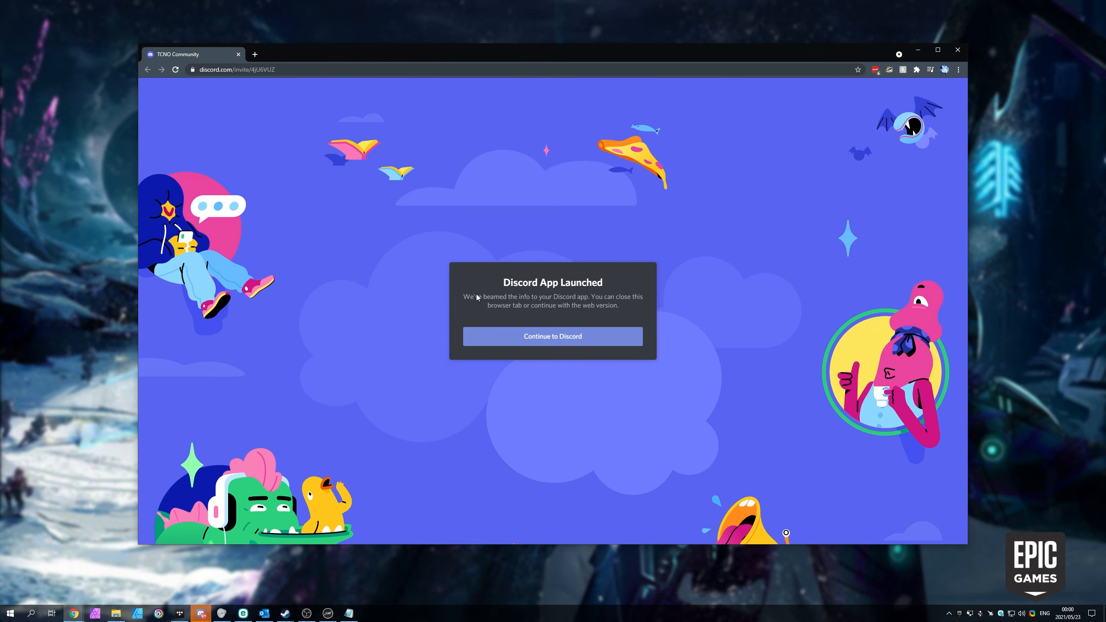
pyautogui.click(958, 50)
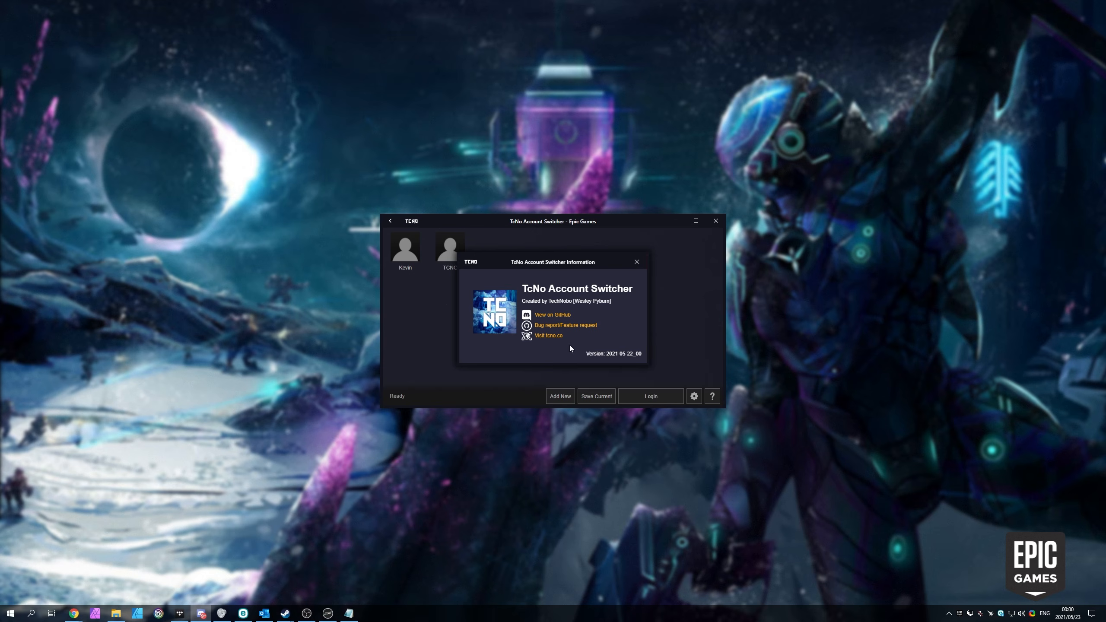
# Close the information dialog and exit the TcNo Account Switcher
pyautogui.click(637, 262)
pyautogui.click(716, 221)
pyautogui.moveTo(566, 251); pyautogui.dragTo(118, 78)
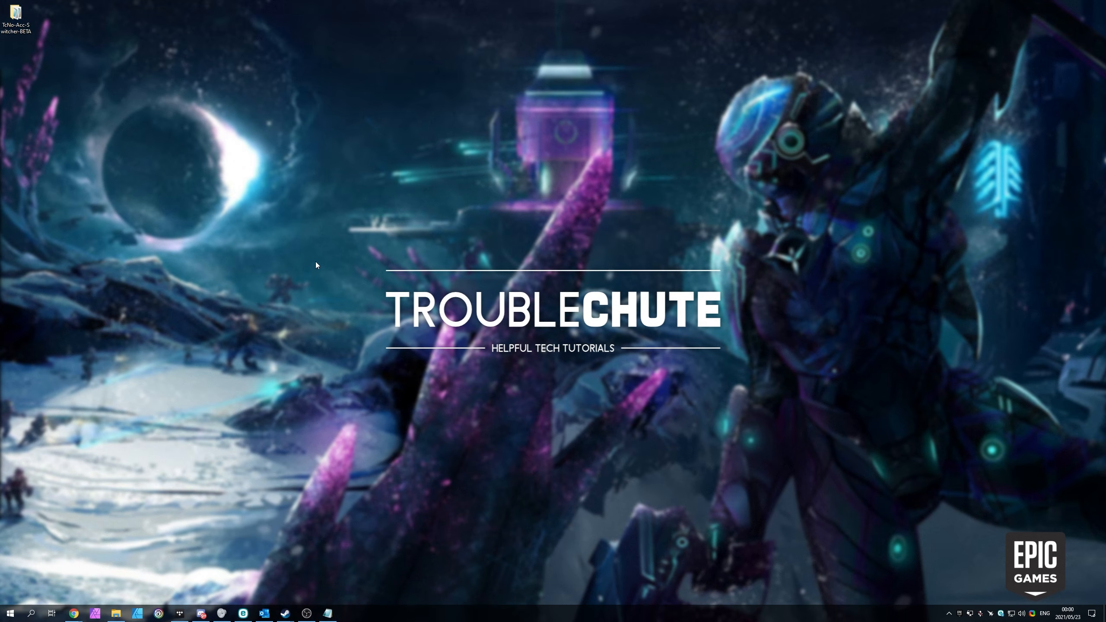
pyautogui.click(307, 613)
pyautogui.hotkey('alt', 'Tab')
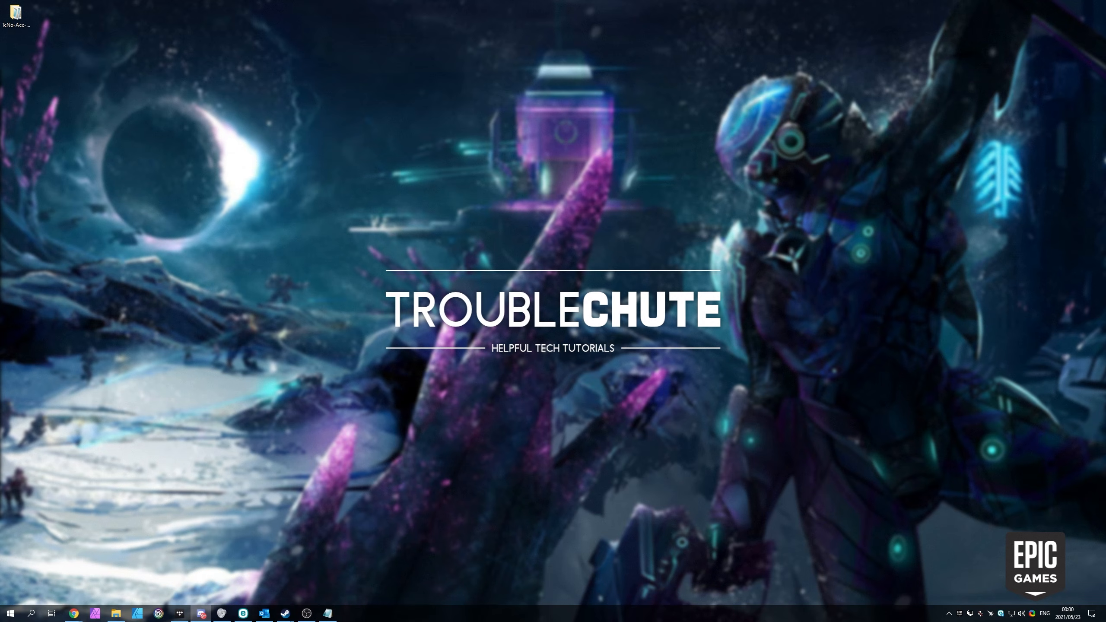